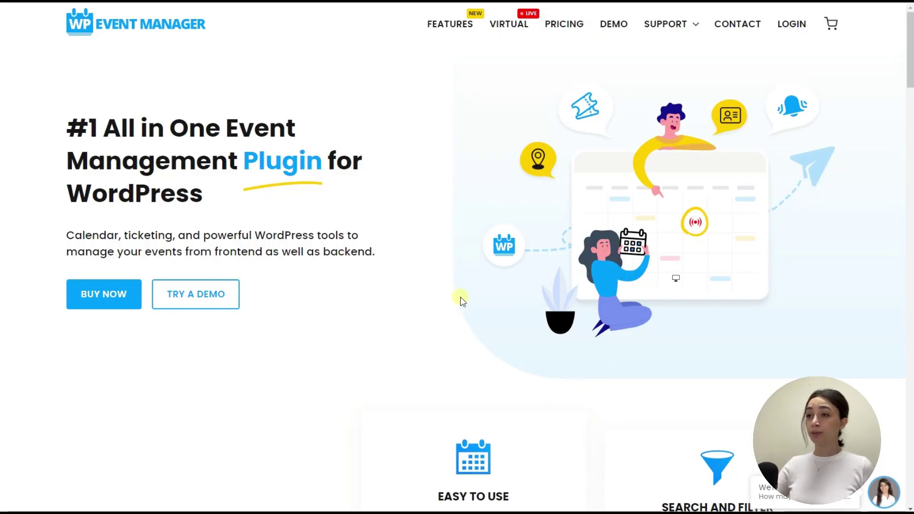
# - Read the WP Event Manager homepage introduction and the Easy to Use, Search and Filter, Frontend Forms and Developer Friendly cards
pyautogui.scroll(-2, 461, 300)
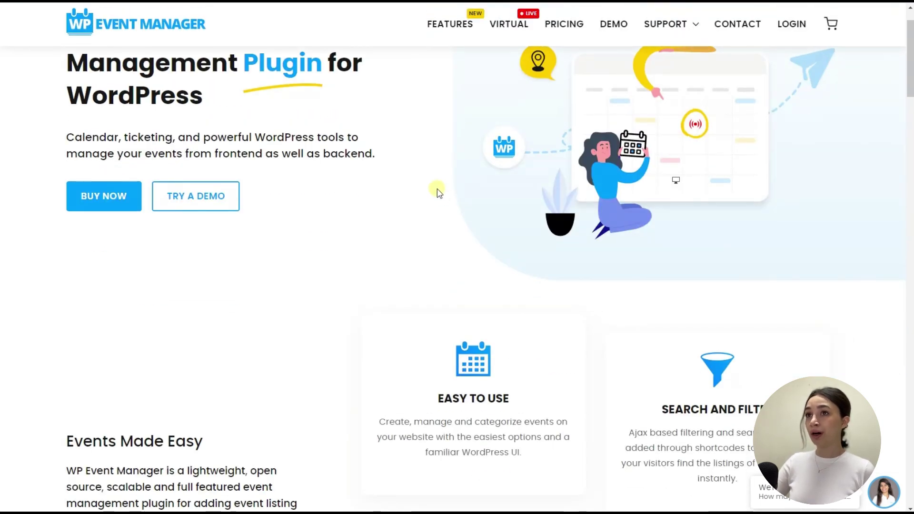
pyautogui.scroll(-1, 436, 191)
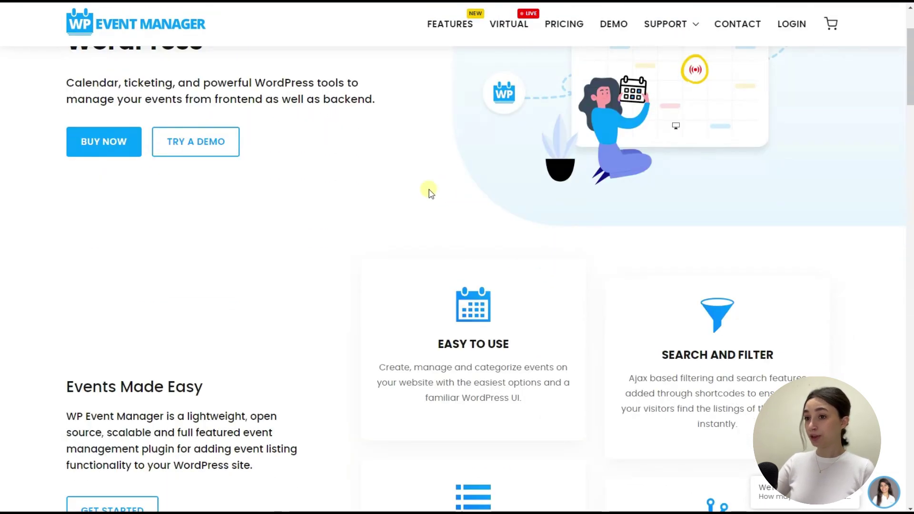
pyautogui.scroll(-1, 370, 159)
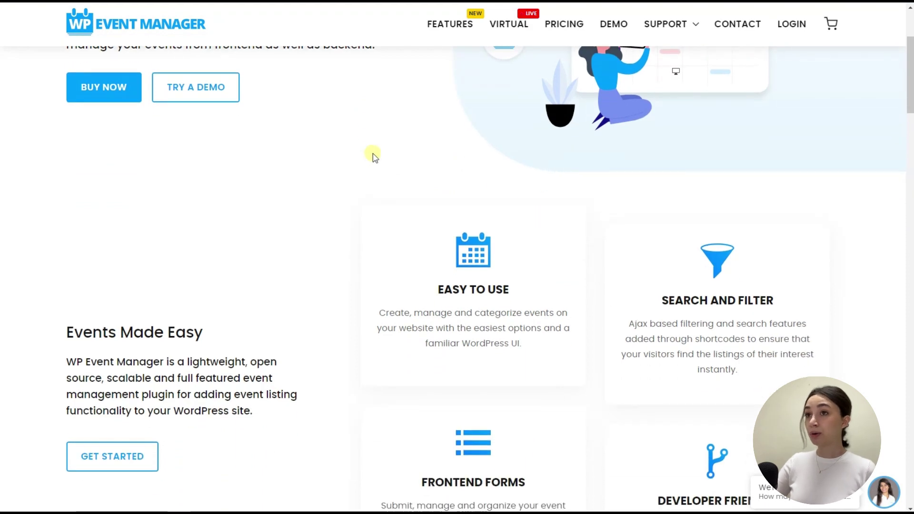
pyautogui.scroll(-1, 374, 222)
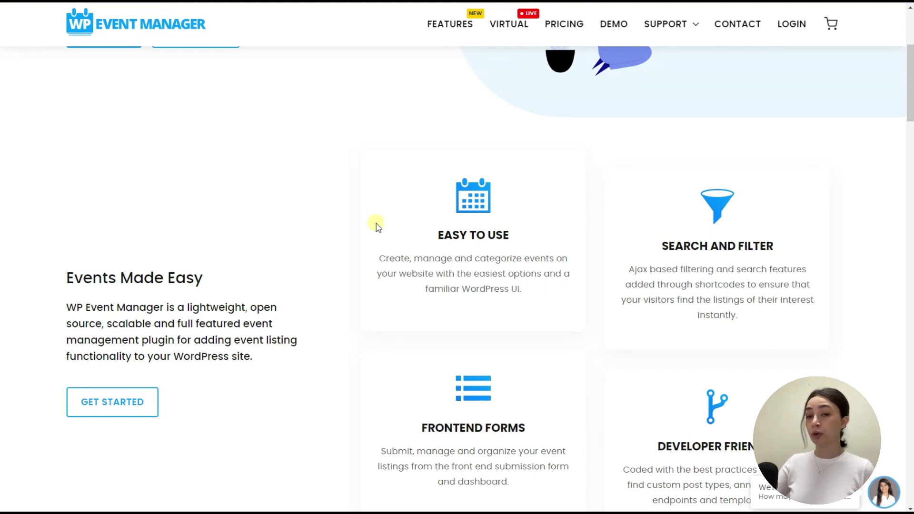
pyautogui.scroll(-1, 376, 225)
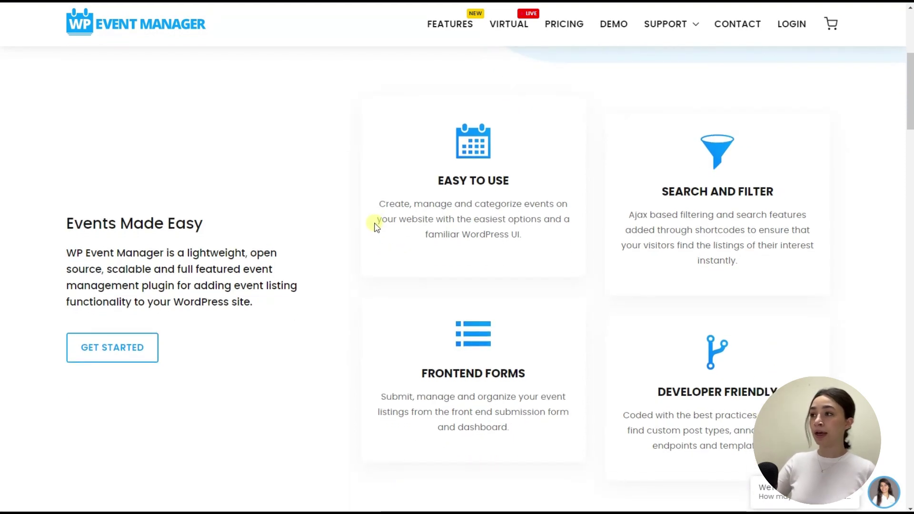
pyautogui.scroll(-2, 378, 224)
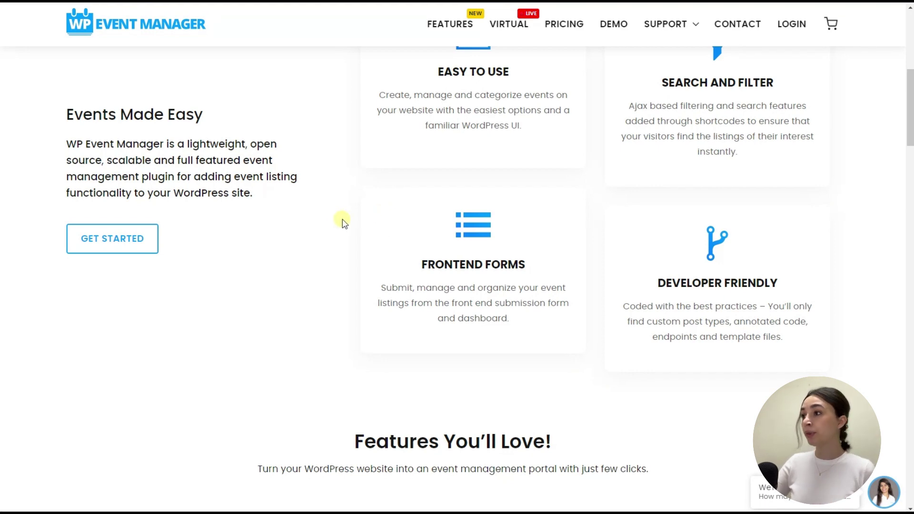
pyautogui.scroll(-1, 341, 221)
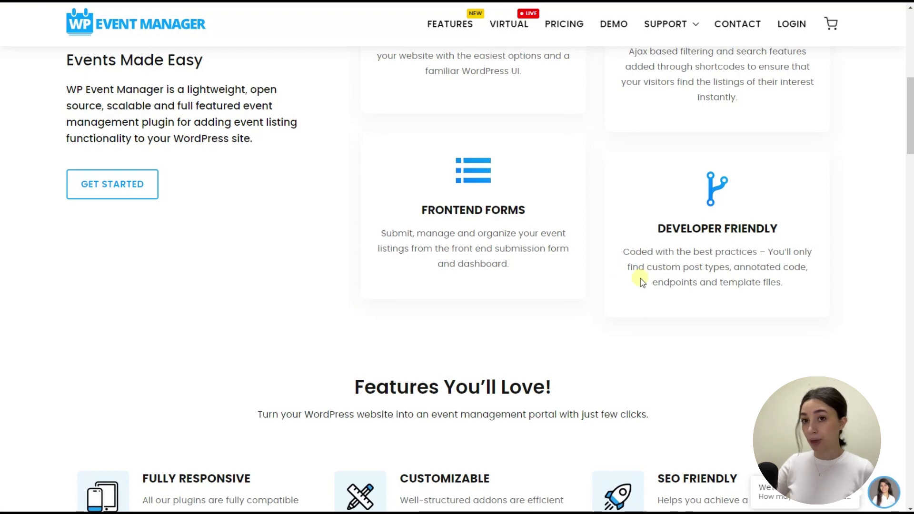
# - Read through the "Features You'll Love!" section, from Fully Responsive down to Page Builder Compatibility
pyautogui.scroll(-3, 426, 253)
pyautogui.scroll(-2, 319, 195)
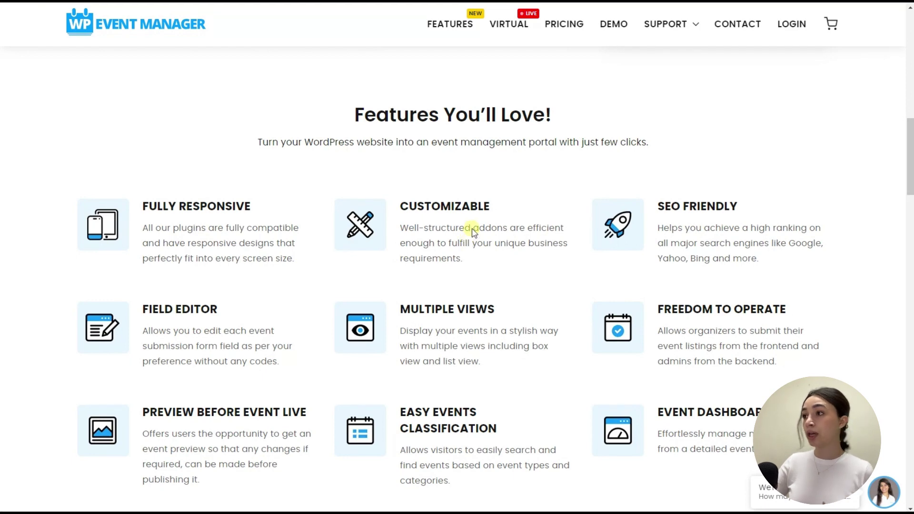
pyautogui.scroll(-1, 471, 238)
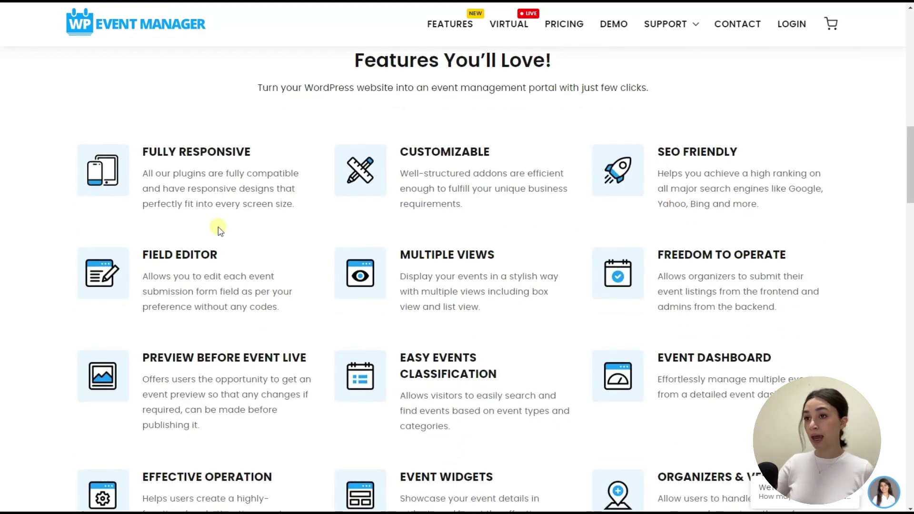
pyautogui.scroll(-1, 215, 219)
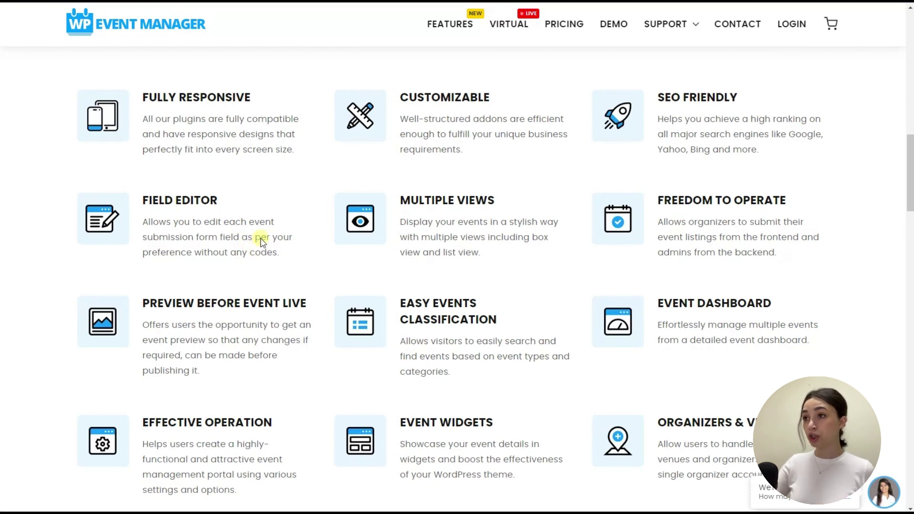
pyautogui.scroll(-1, 269, 233)
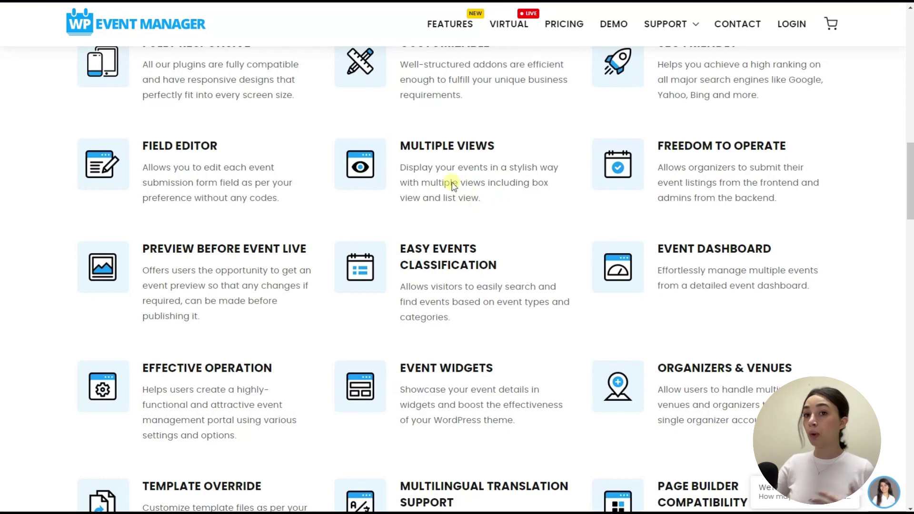
pyautogui.scroll(-1, 469, 179)
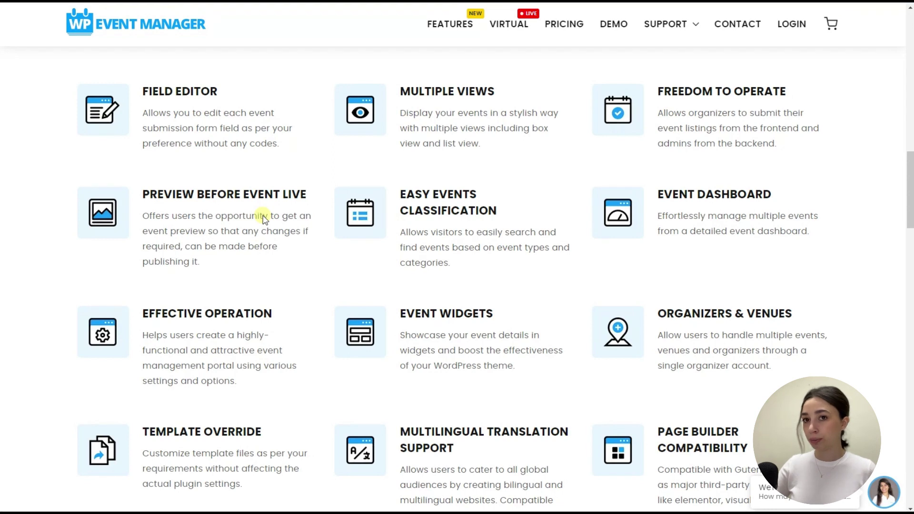
pyautogui.scroll(-1, 265, 216)
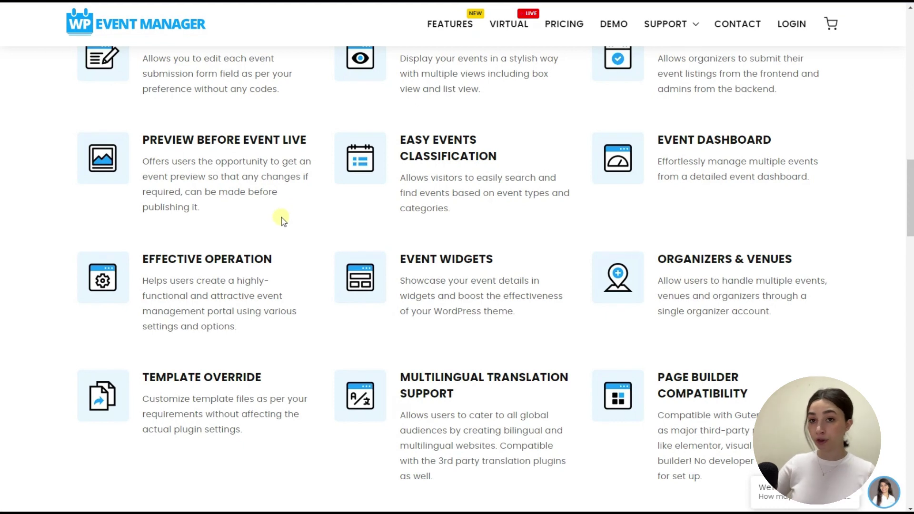
pyautogui.scroll(-1, 247, 248)
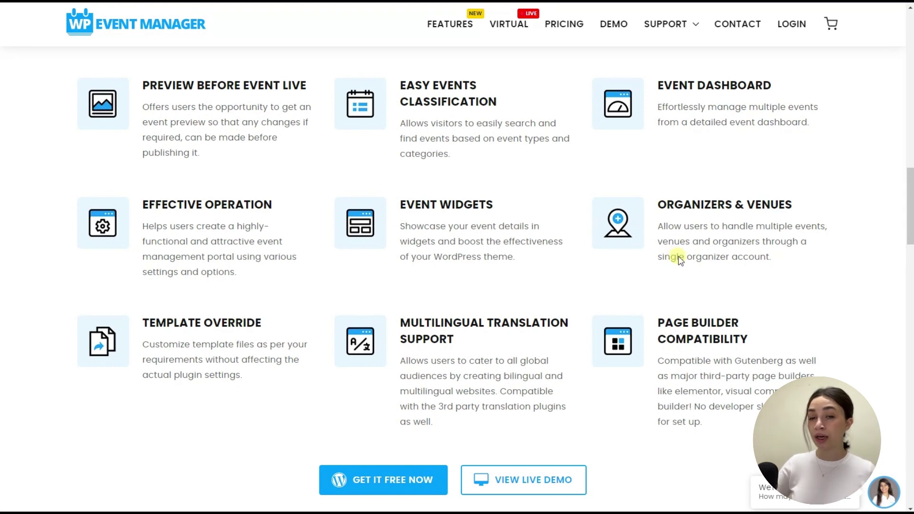
pyautogui.scroll(-2, 276, 224)
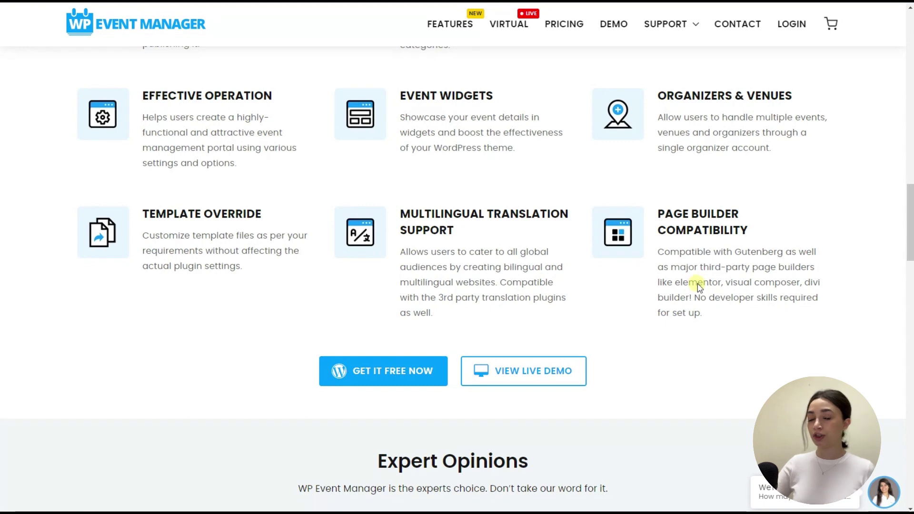
pyautogui.scroll(-2, 449, 252)
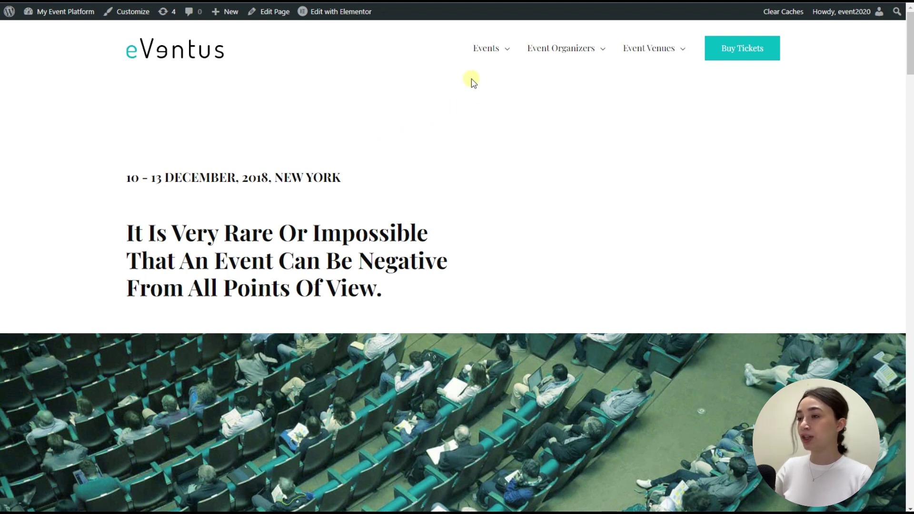
# - Open the Event Dashboard on the eVentus site and look over the listed events, their actions and the dashboard sections
pyautogui.moveTo(472, 58)
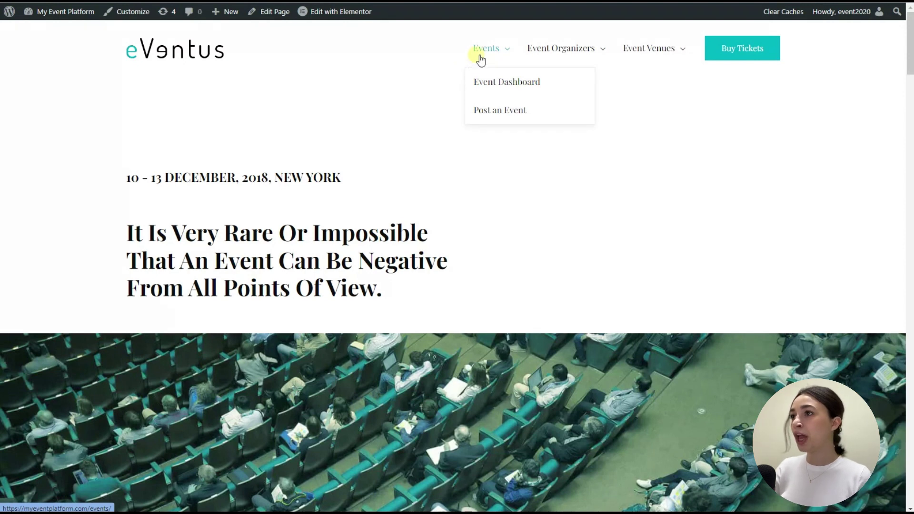
pyautogui.click(508, 85)
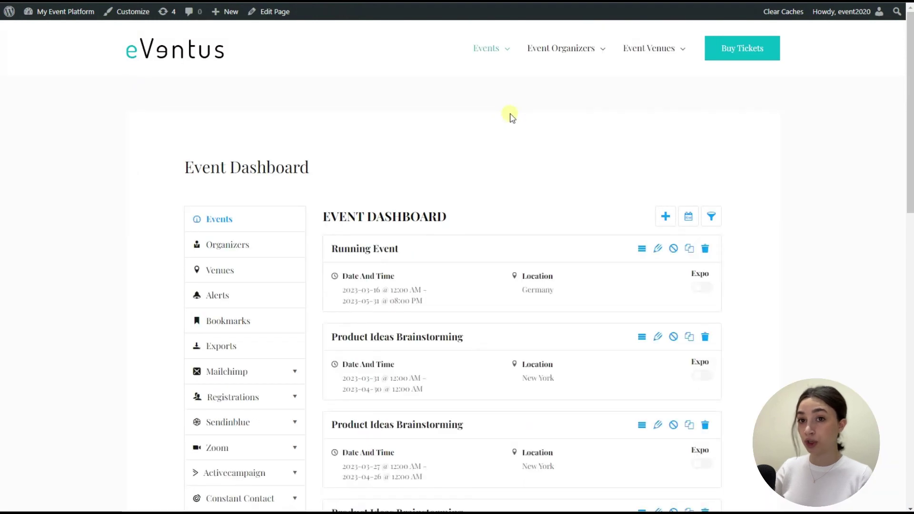
pyautogui.scroll(-1, 511, 116)
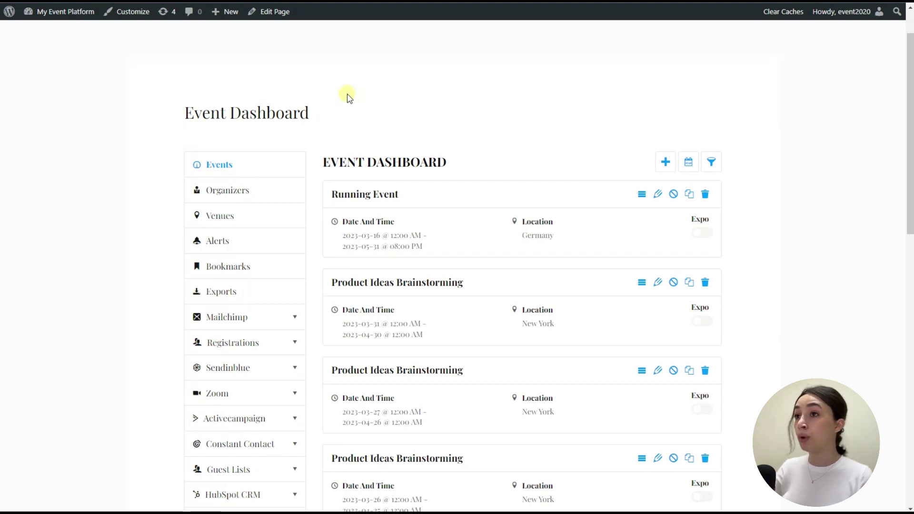
pyautogui.scroll(-1, 595, 148)
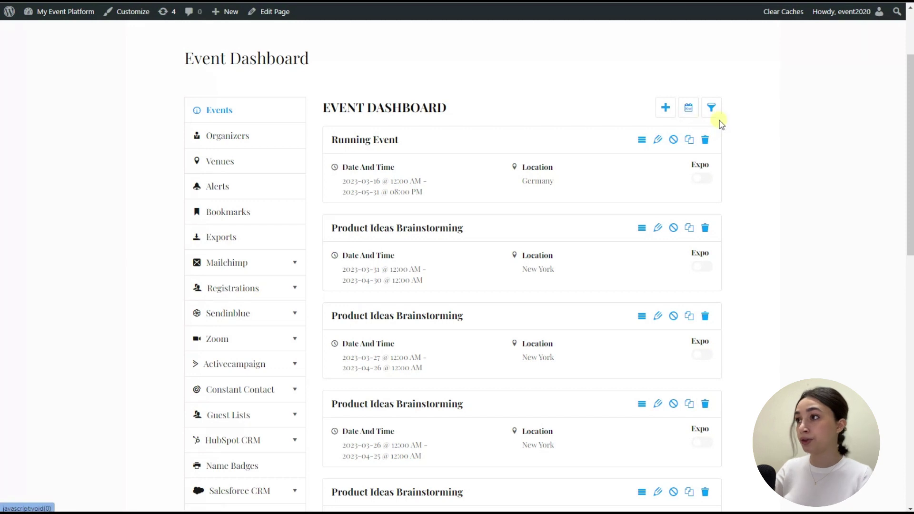
pyautogui.scroll(-1, 516, 90)
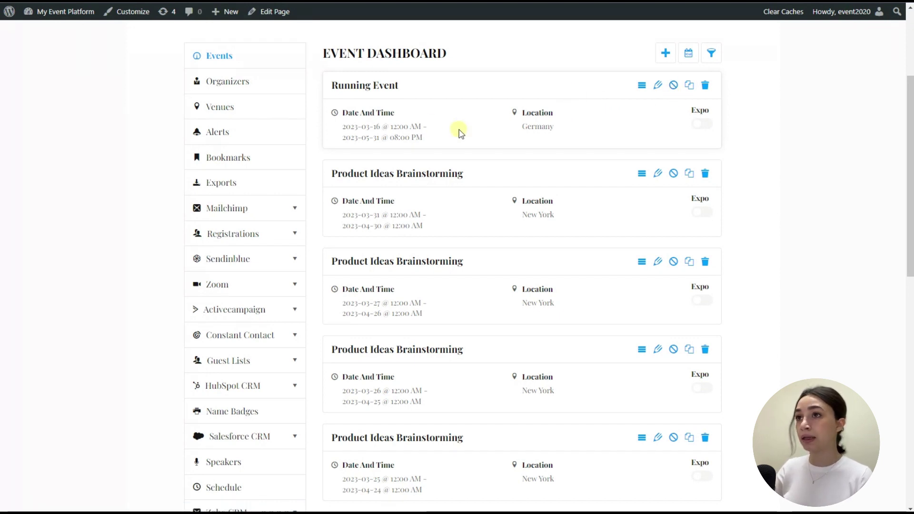
# - Show the Organizers section of the Event Dashboard and look over the organizer list
pyautogui.click(239, 91)
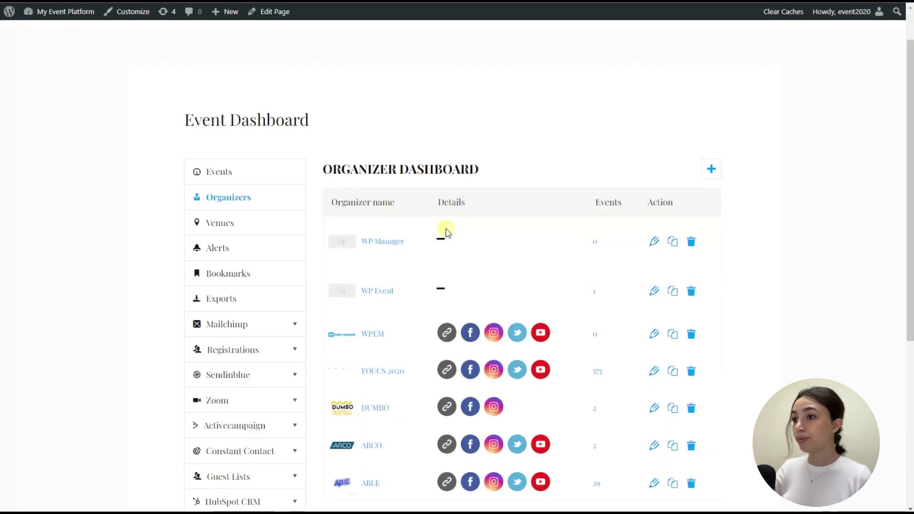
pyautogui.scroll(-3, 444, 230)
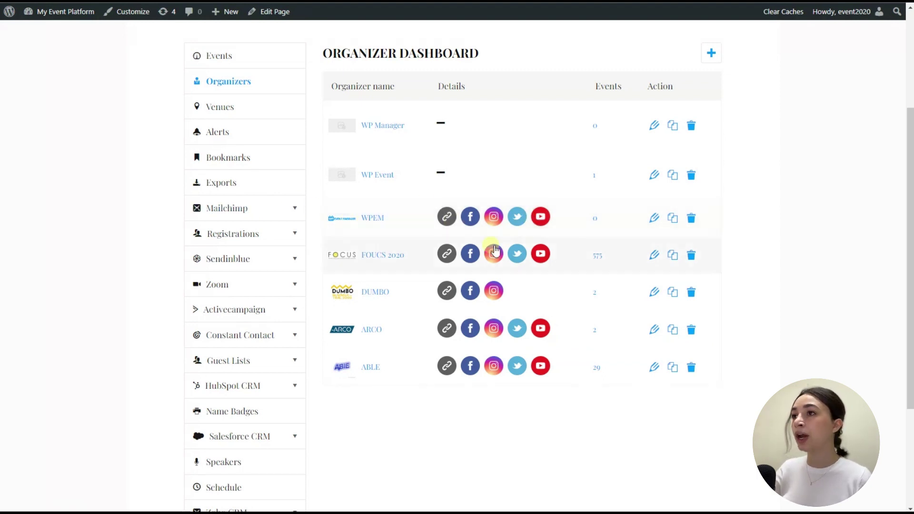
pyautogui.scroll(3, 498, 263)
# - Open the Submit Organizer Form and examine its fields from Organizer name to Twitter
pyautogui.moveTo(566, 51)
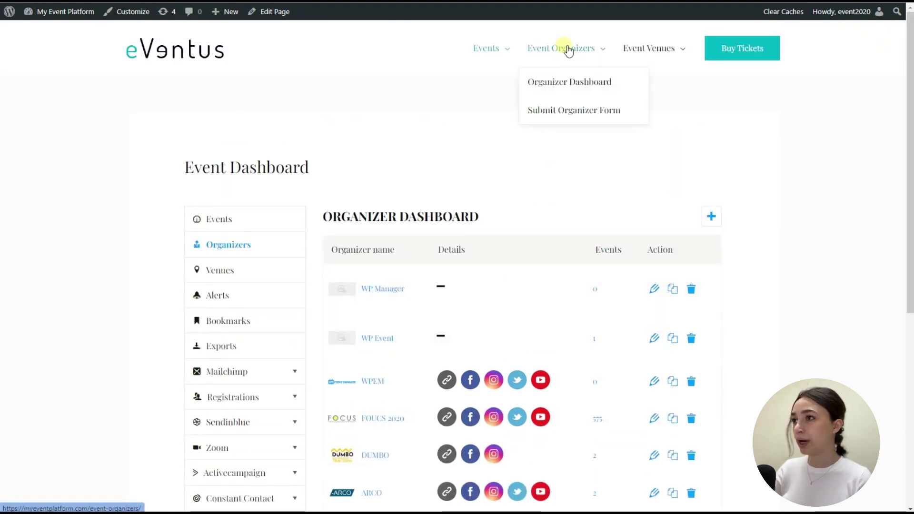
pyautogui.click(581, 111)
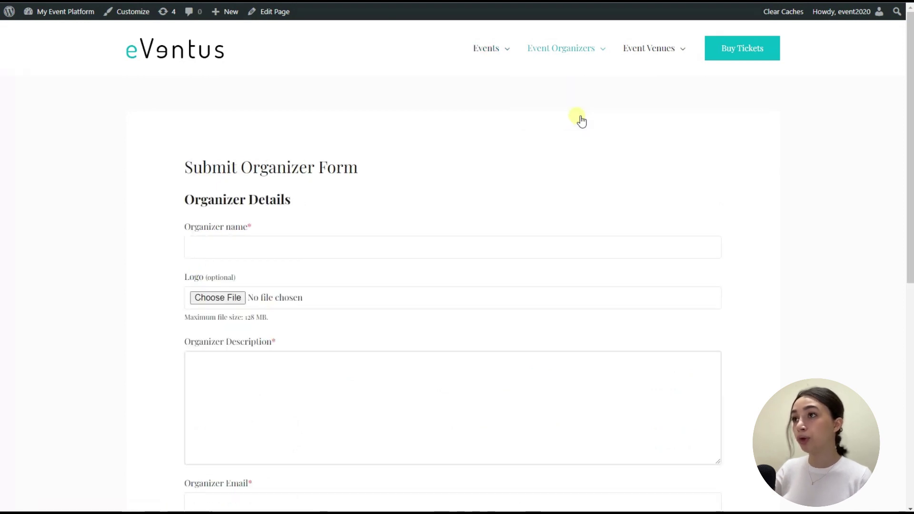
pyautogui.scroll(-7, 231, 333)
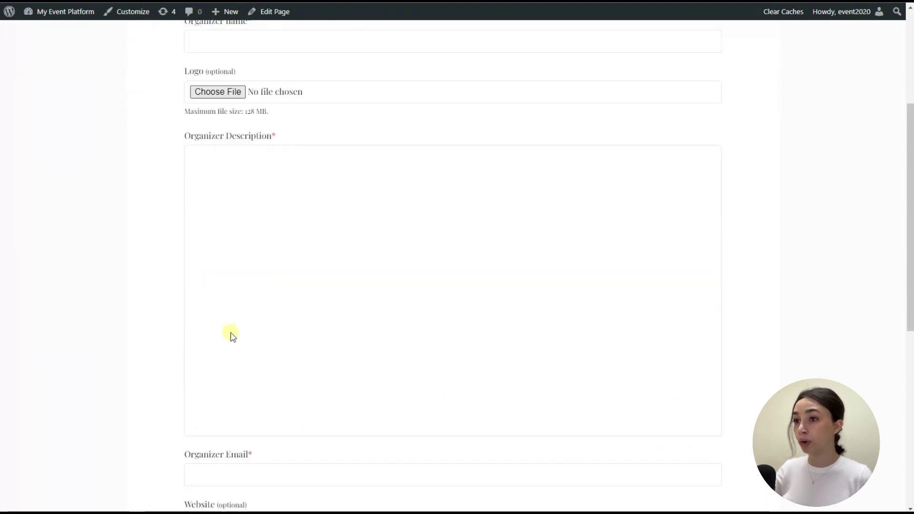
pyautogui.scroll(5, 250, 393)
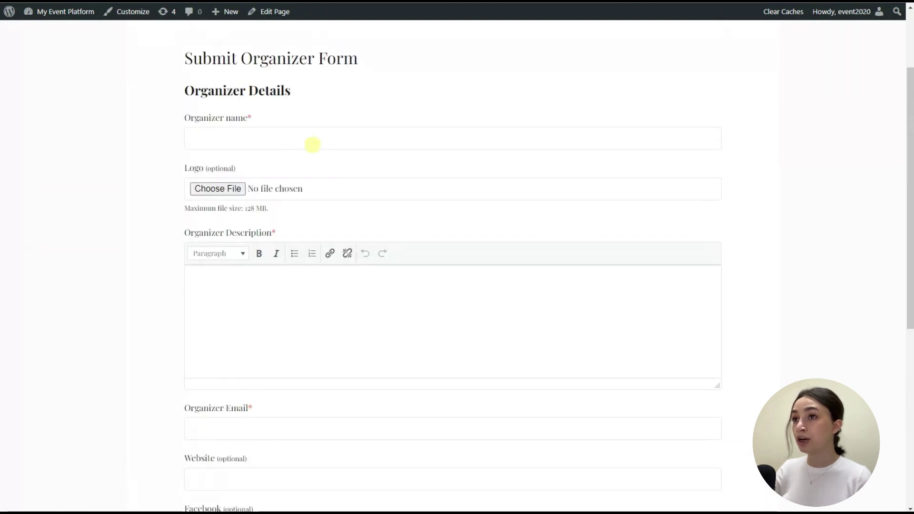
pyautogui.scroll(-6, 328, 138)
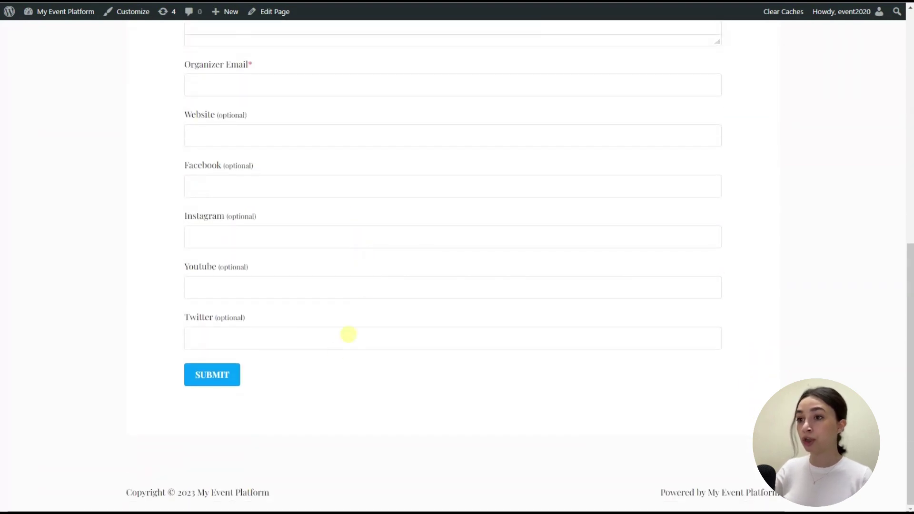
pyautogui.scroll(7, 306, 271)
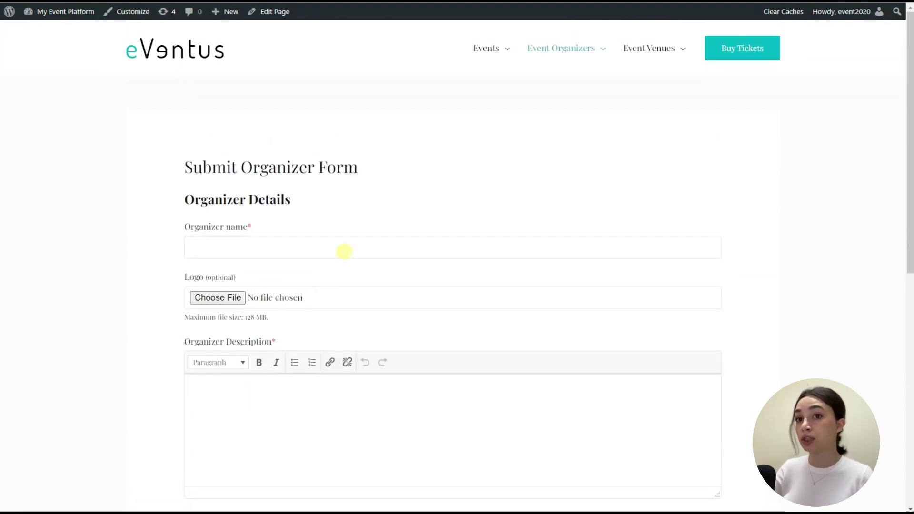
# - Open the Venue Dashboard and view the Berlin venue's detail page
pyautogui.moveTo(652, 49)
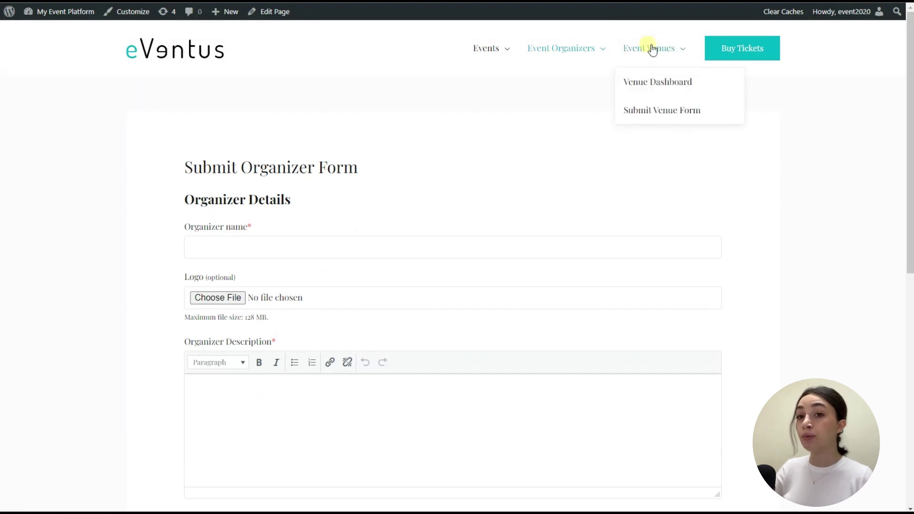
pyautogui.click(662, 87)
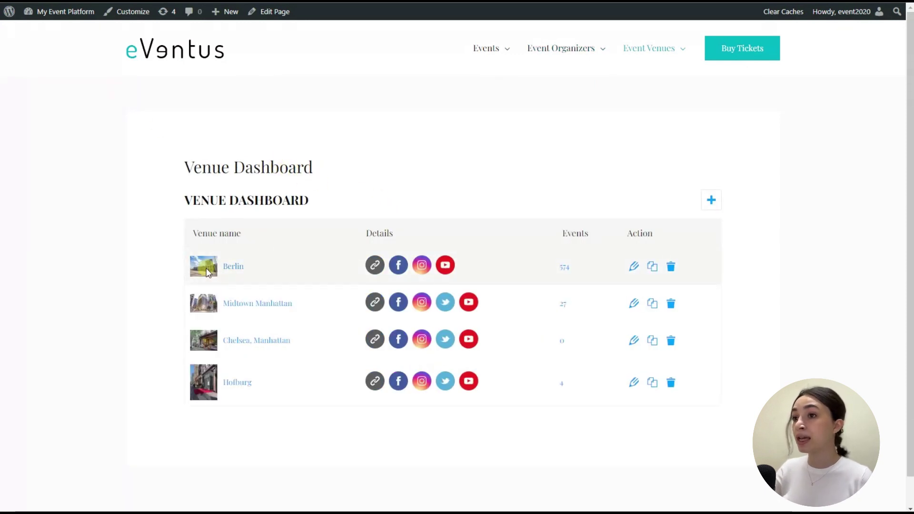
pyautogui.click(227, 270)
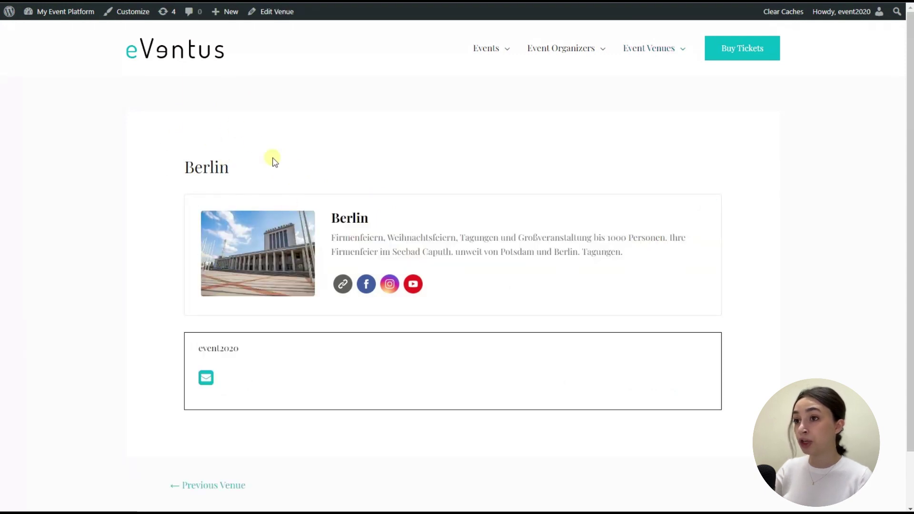
pyautogui.scroll(-1, 333, 215)
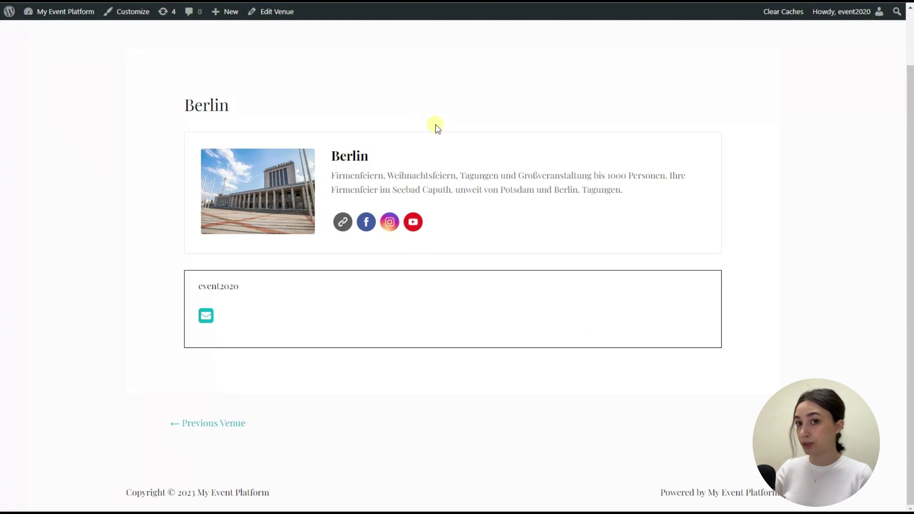
pyautogui.scroll(2, 437, 127)
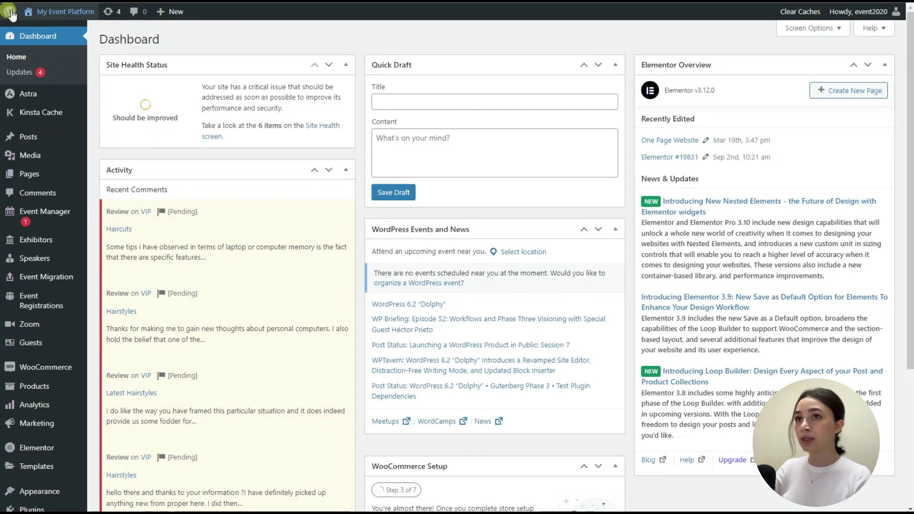
# - Open the information page about WordPress from the site's admin dashboard
pyautogui.click(10, 13)
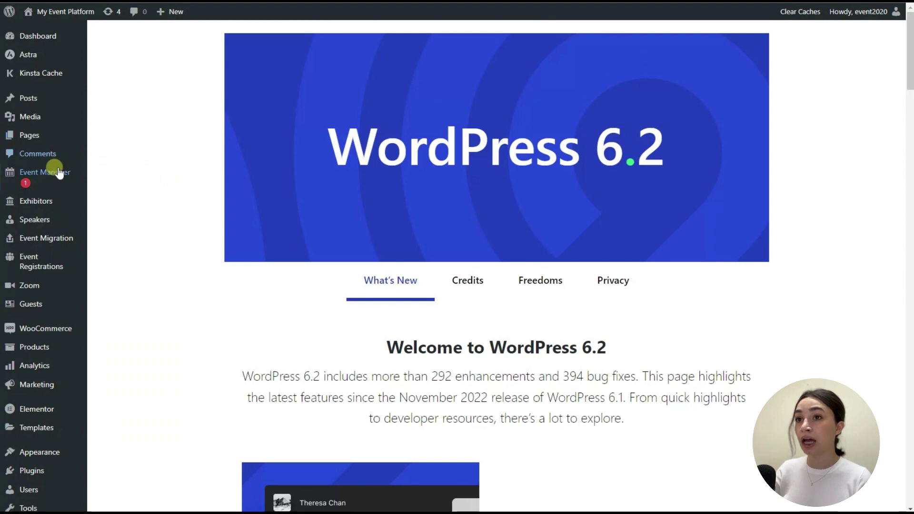
# - Open the Event Manager's list of all events and look over the listed events
pyautogui.moveTo(56, 175)
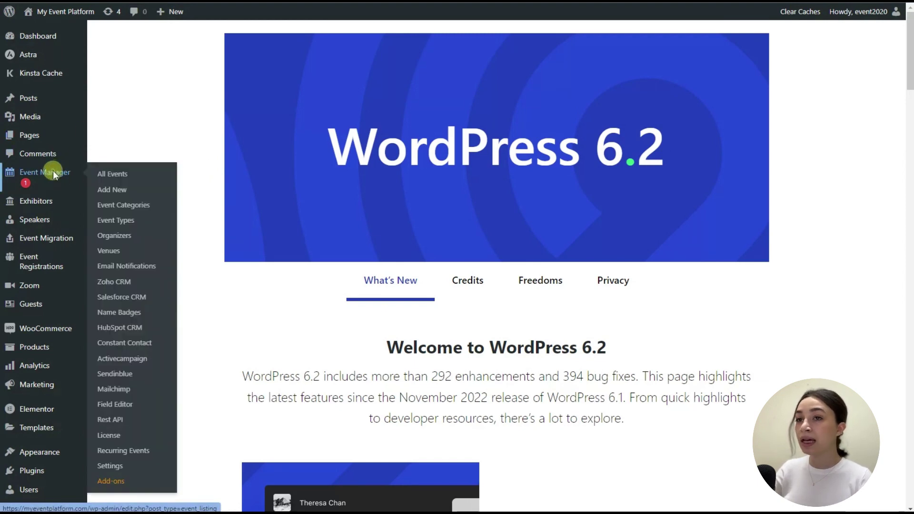
pyautogui.click(53, 171)
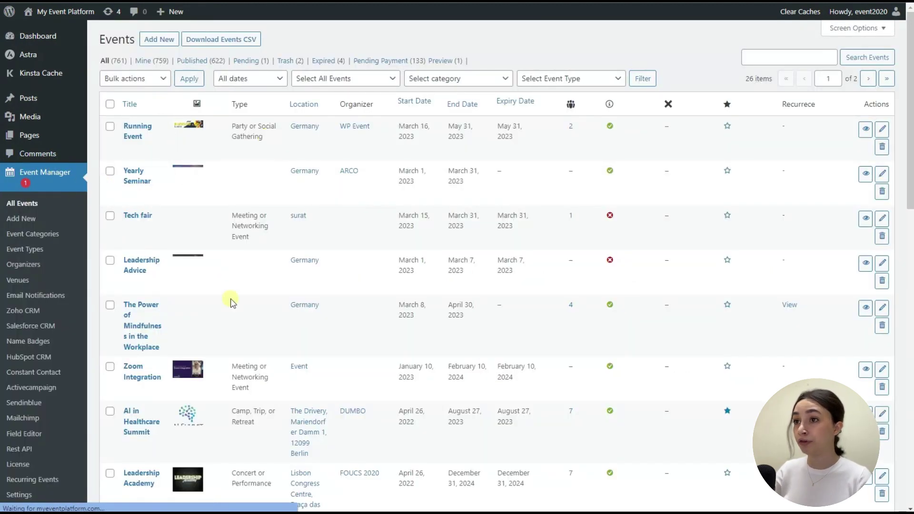
pyautogui.scroll(-1, 245, 343)
pyautogui.scroll(-5, 253, 364)
pyautogui.scroll(6, 252, 355)
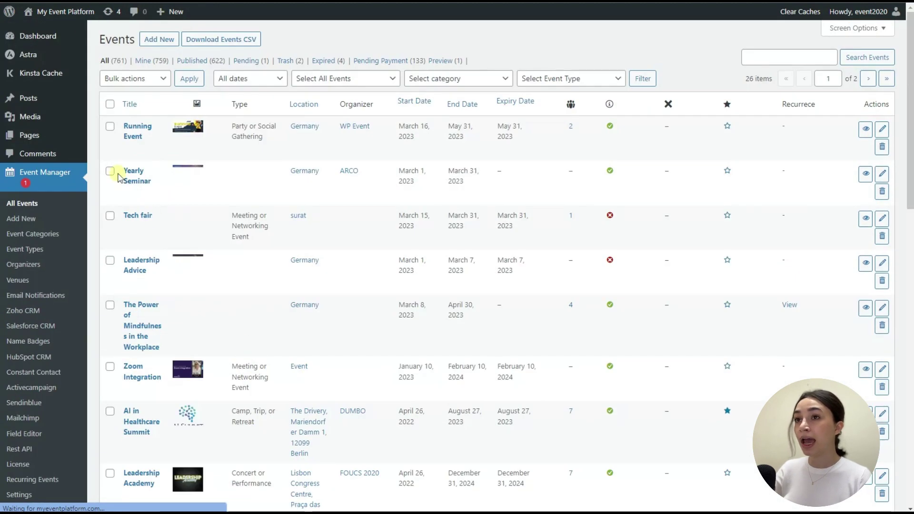
# - Start a new event, enter "VIP EVENT" as its title and place the cursor in the empty description
pyautogui.click(157, 41)
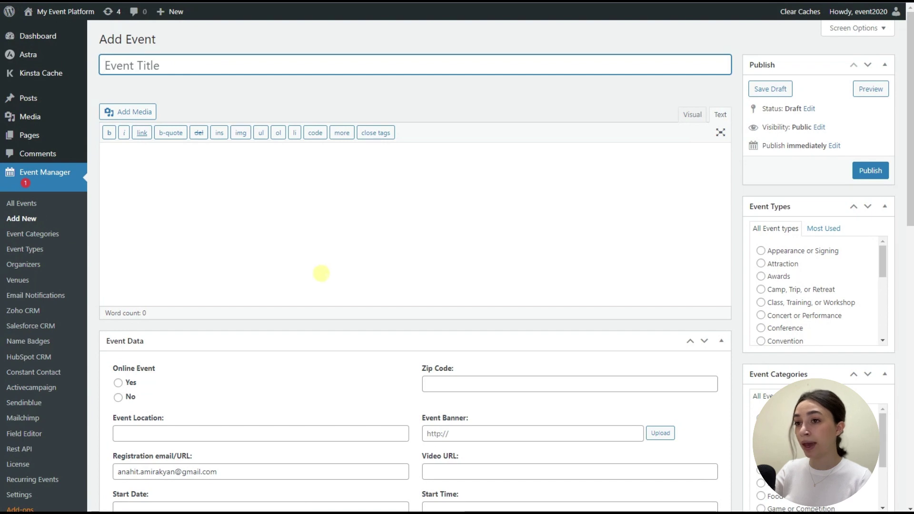
pyautogui.scroll(-2, 459, 274)
pyautogui.scroll(2, 459, 274)
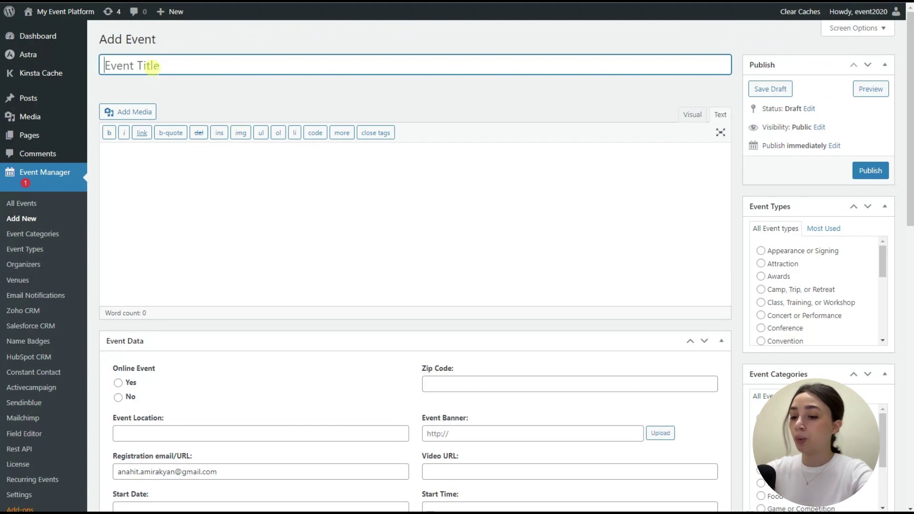
pyautogui.write('VI')
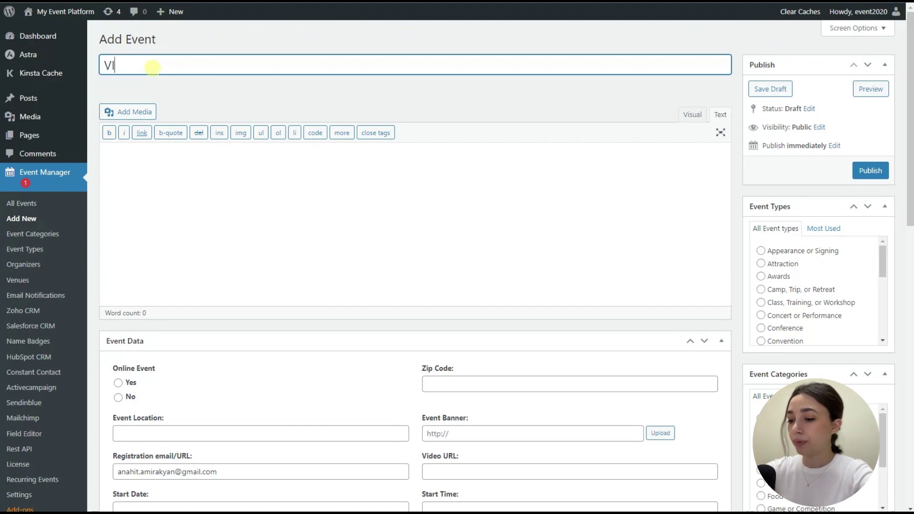
pyautogui.write('P EVENT')
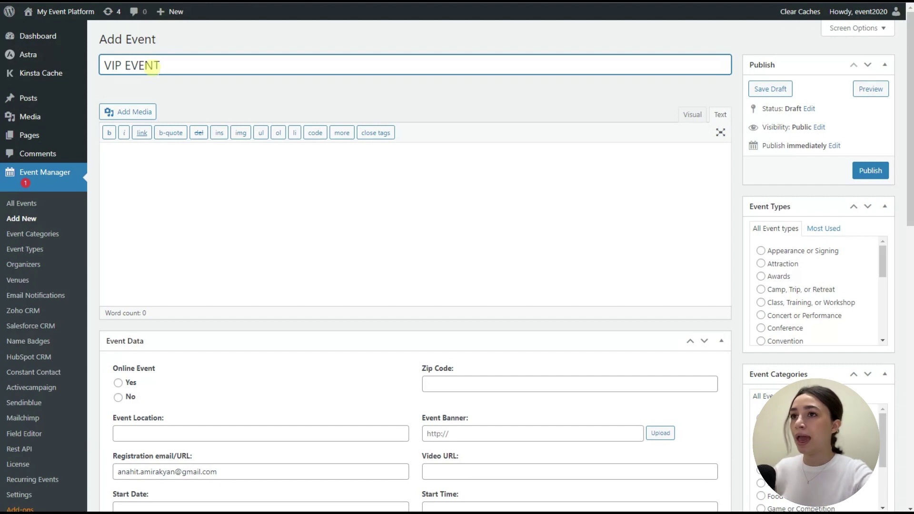
pyautogui.click(189, 175)
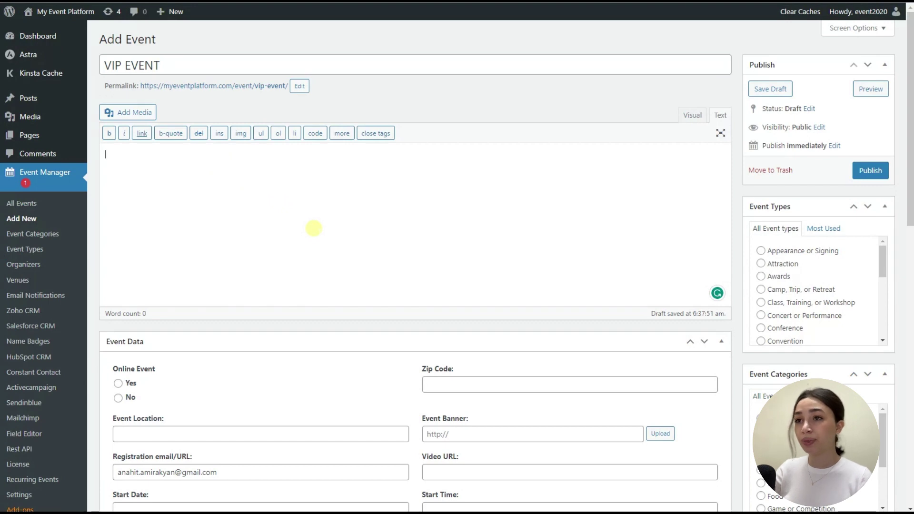
# - Set the event banner to the Running Event image from the media library
pyautogui.scroll(-3, 364, 204)
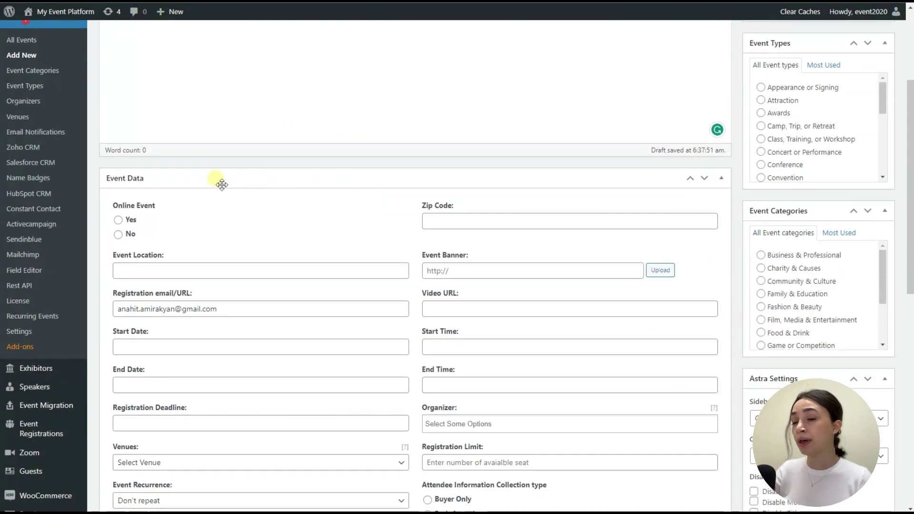
pyautogui.scroll(-1, 210, 181)
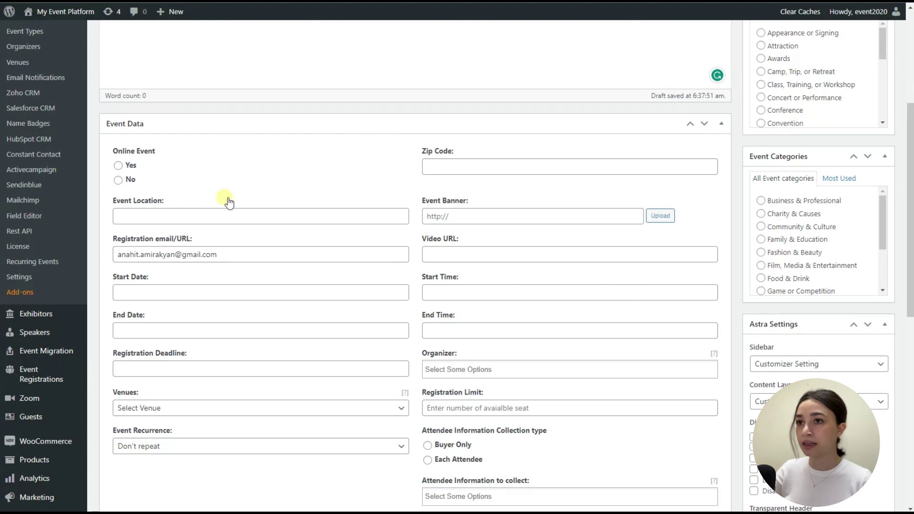
pyautogui.scroll(-1, 164, 198)
pyautogui.scroll(-1, 163, 198)
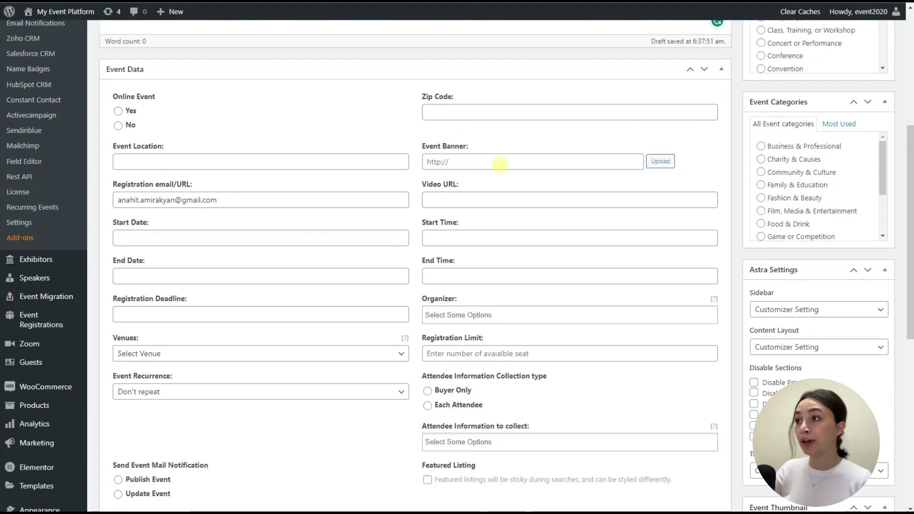
pyautogui.click(668, 164)
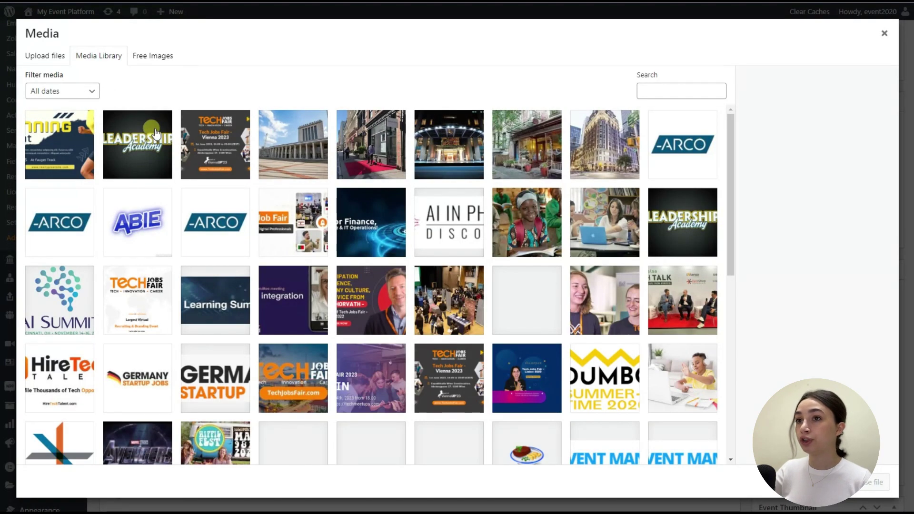
pyautogui.click(82, 143)
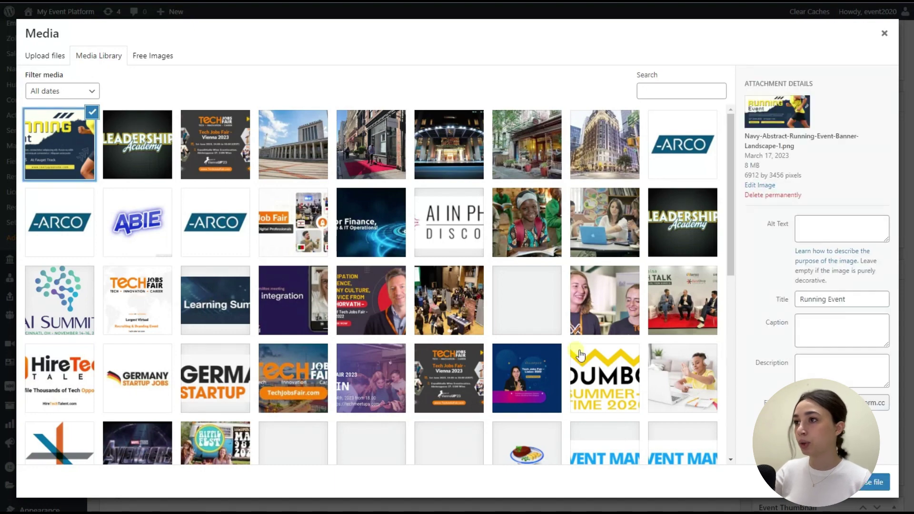
pyautogui.click(873, 481)
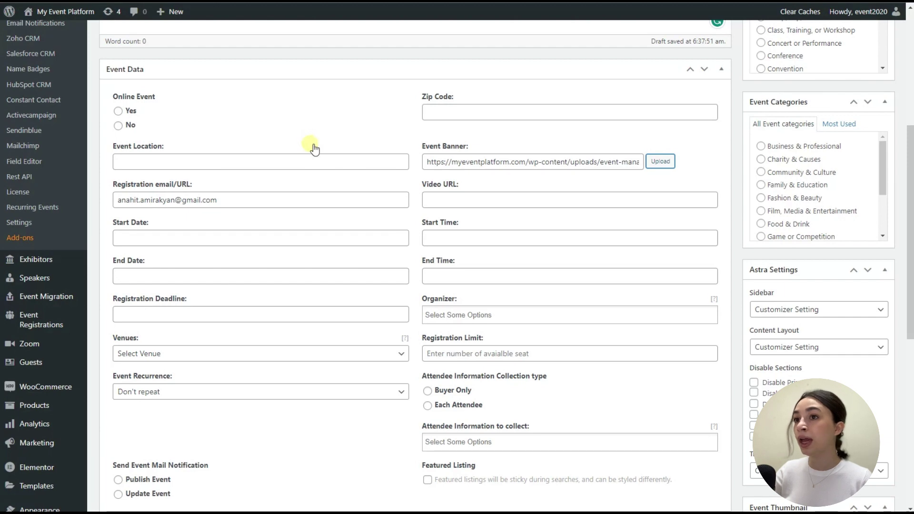
# - View the calendars for the event's Start Date and End Date without choosing a date
pyautogui.scroll(-1, 314, 142)
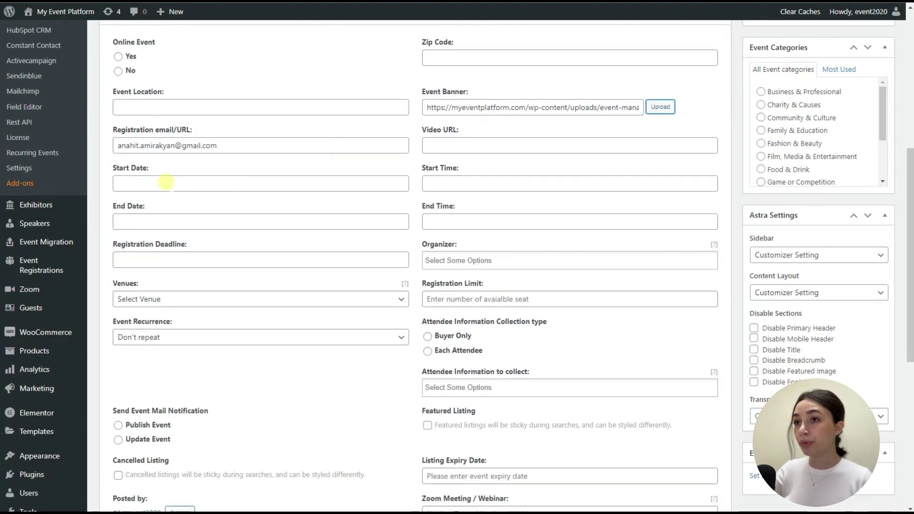
pyautogui.click(165, 182)
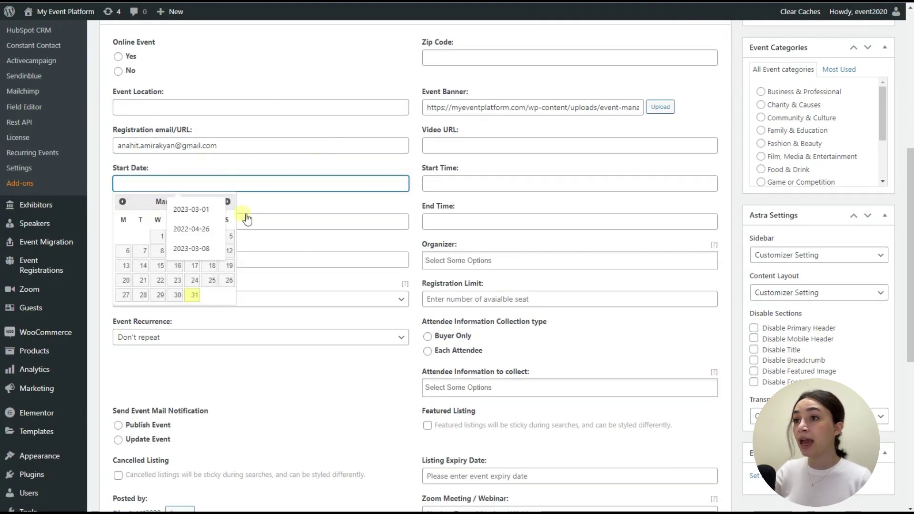
pyautogui.click(268, 220)
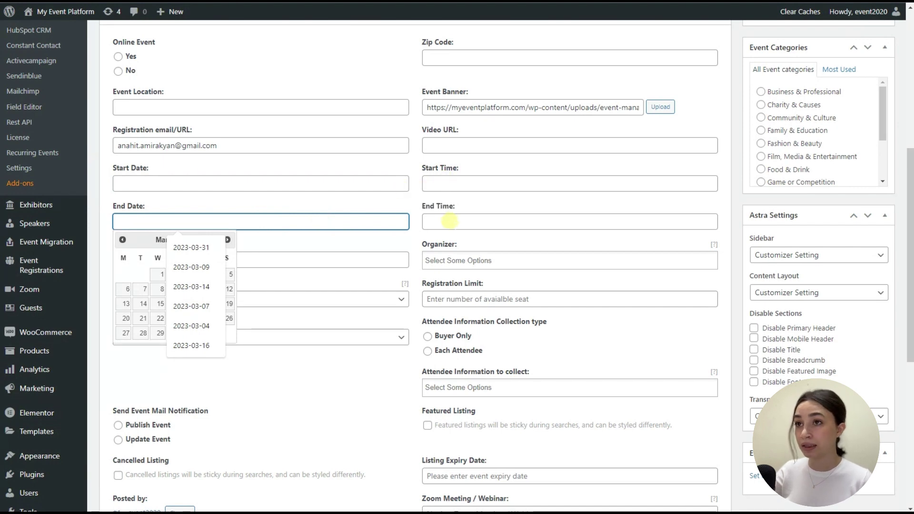
pyautogui.click(100, 181)
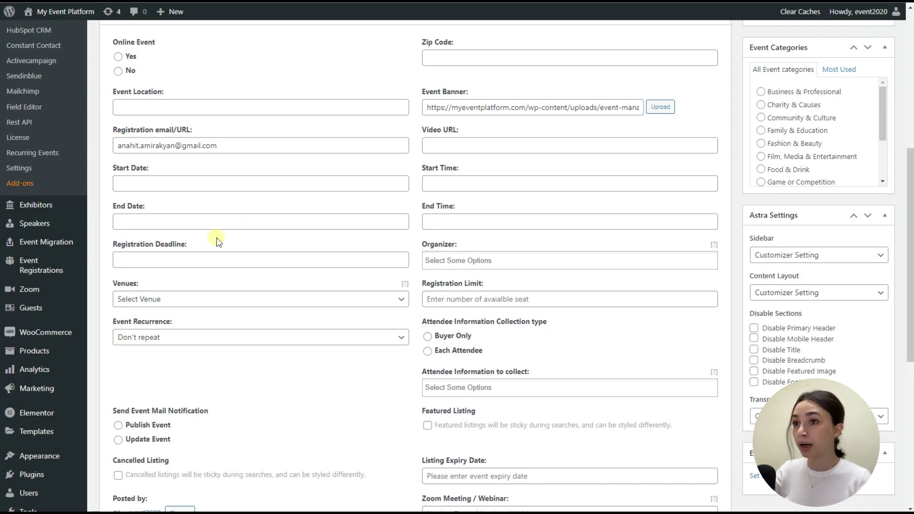
# - View the available choices for the event's Venues and Organizer fields without selecting any
pyautogui.scroll(-1, 123, 220)
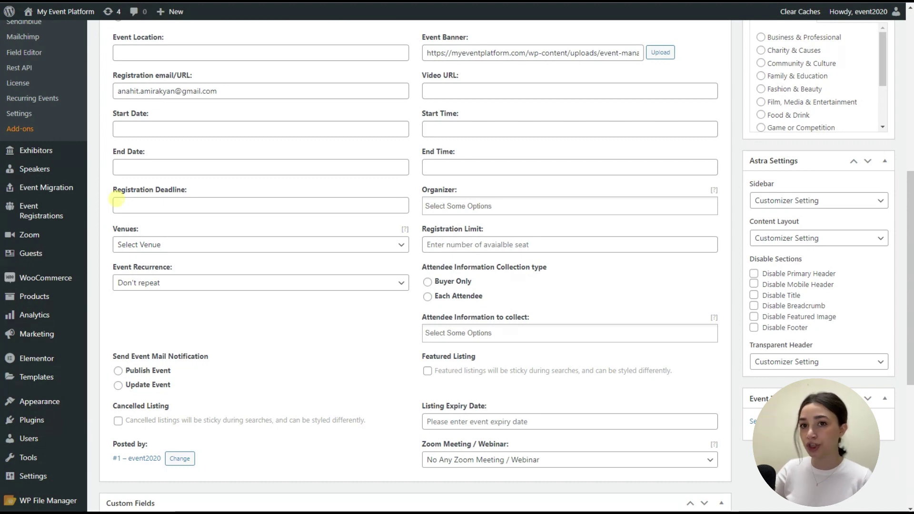
pyautogui.click(145, 244)
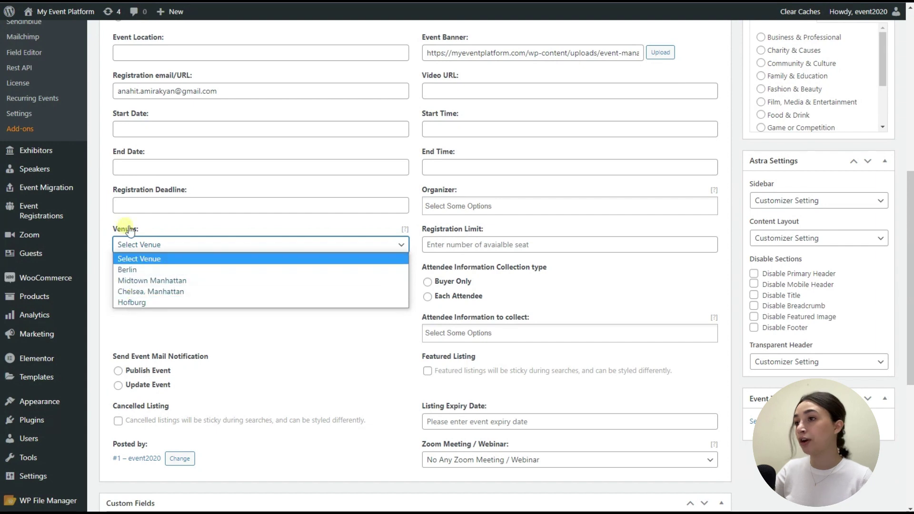
pyautogui.click(450, 207)
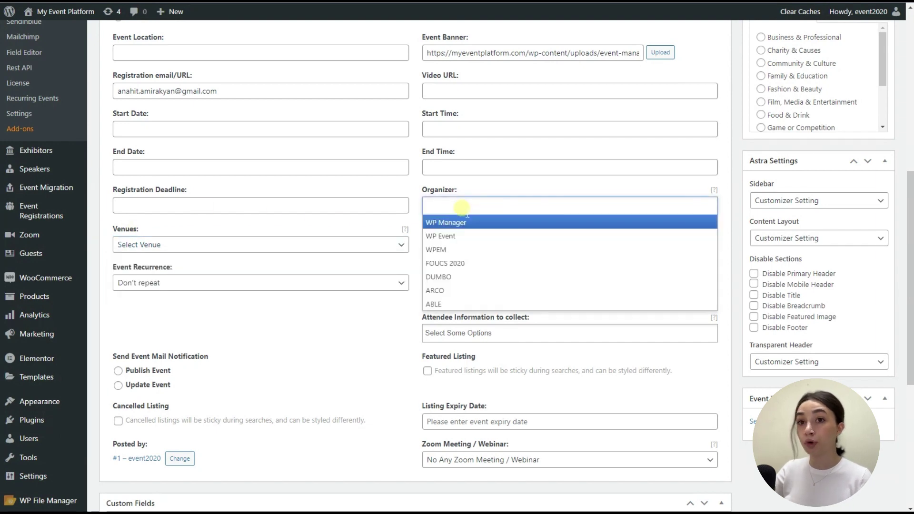
pyautogui.click(410, 223)
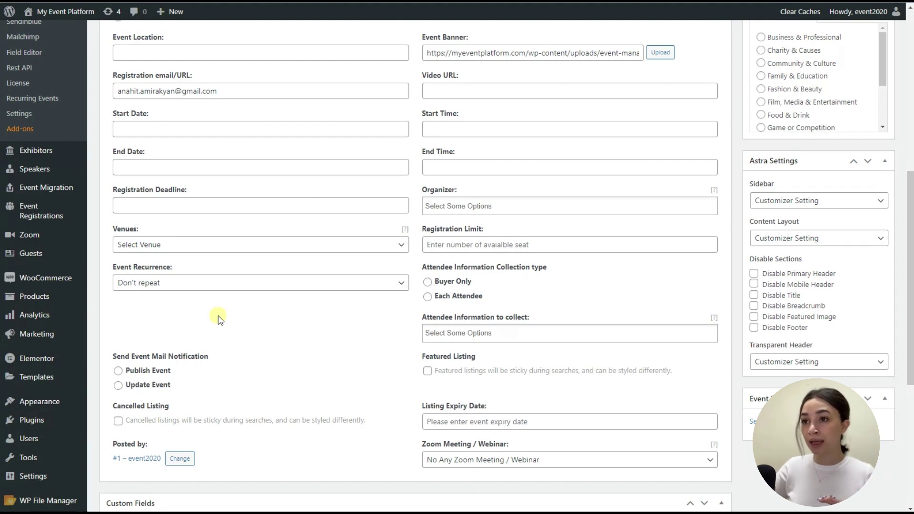
# - View the Event Recurrence options without changing the selection
pyautogui.click(187, 283)
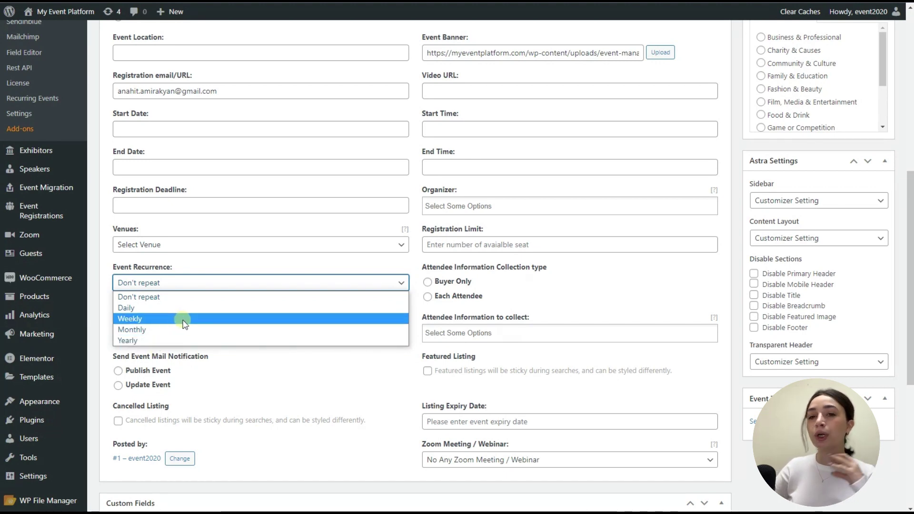
pyautogui.click(100, 309)
pyautogui.click(100, 308)
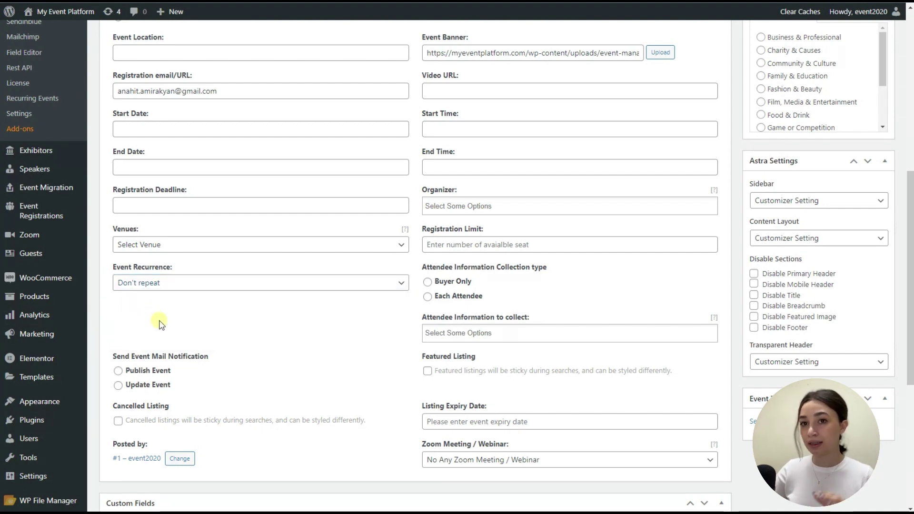
# - View the options for the attendee information to collect without selecting any
pyautogui.scroll(-1, 369, 353)
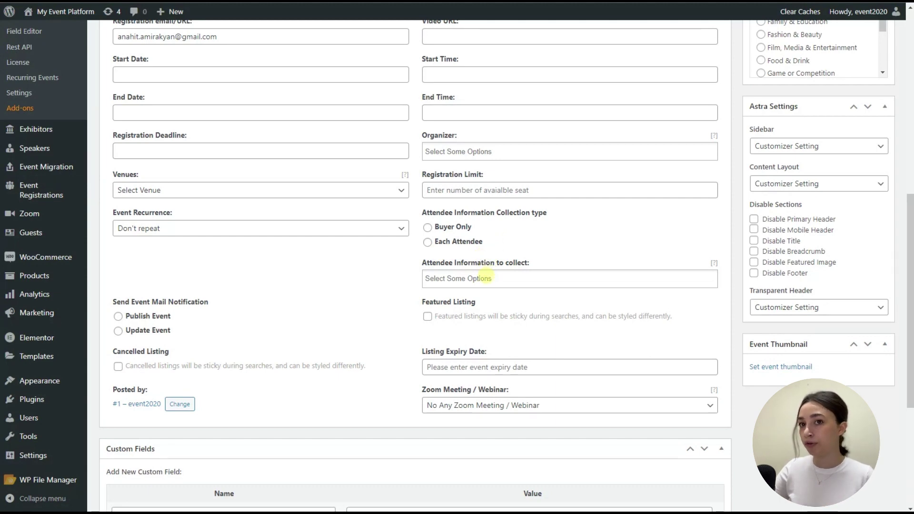
pyautogui.scroll(-3, 379, 292)
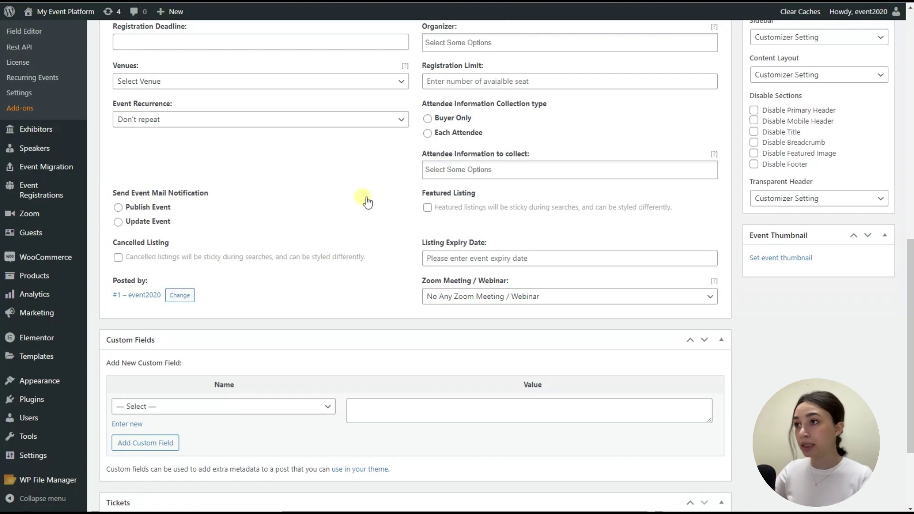
pyautogui.click(460, 172)
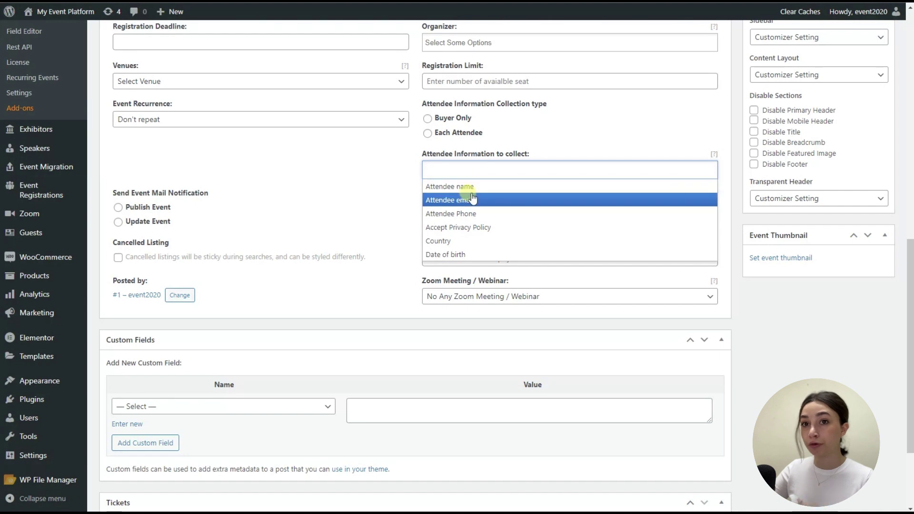
pyautogui.click(383, 169)
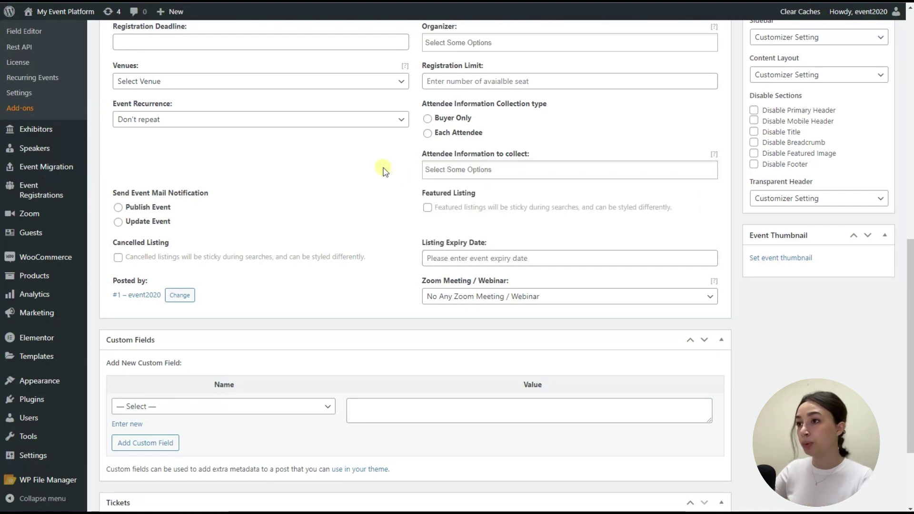
# - View the Listing Expiry Date calendar and set Send Event Mail Notification to Update Event
pyautogui.scroll(-2, 385, 171)
pyautogui.click(441, 149)
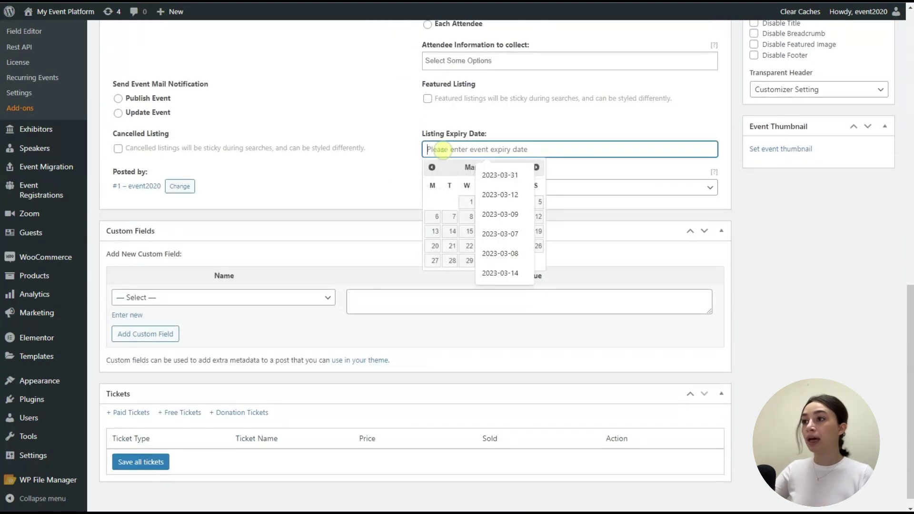
pyautogui.click(358, 115)
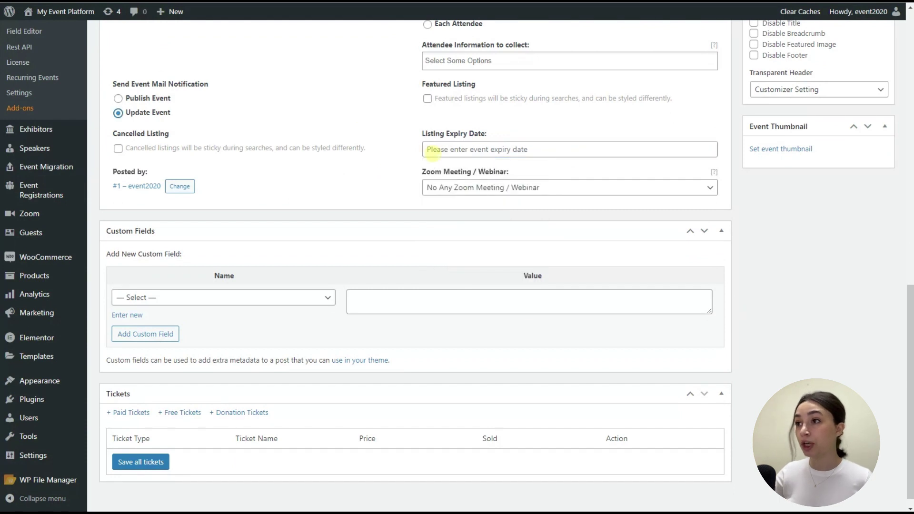
# - Check the Zoom Meeting / Webinar field and look over the Custom Fields and Tickets sections
pyautogui.click(457, 189)
pyautogui.click(456, 189)
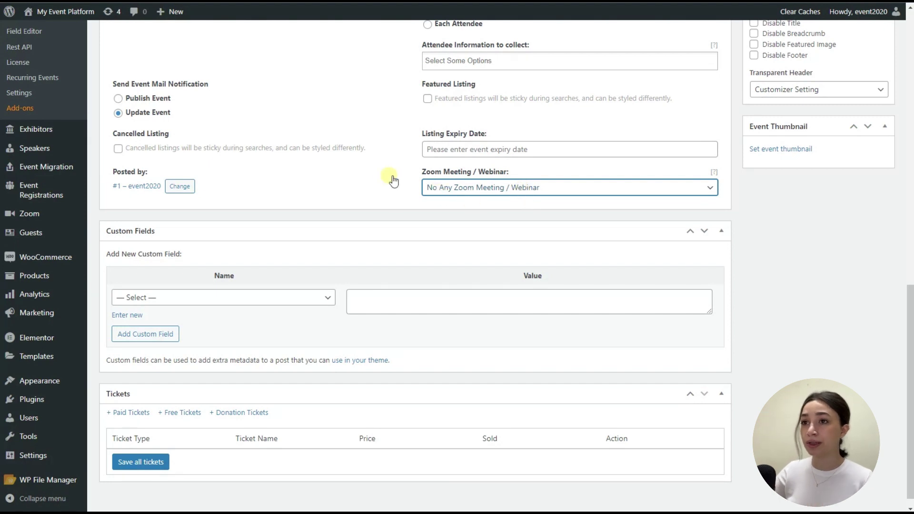
pyautogui.scroll(-1, 344, 176)
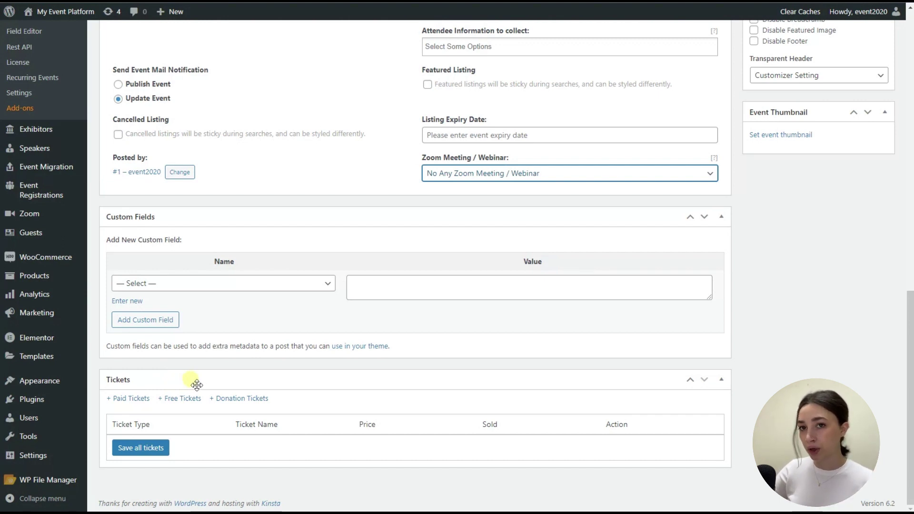
# - Add a paid ticket form to the event and examine its fields down to the Zoom meeting selection
pyautogui.click(131, 401)
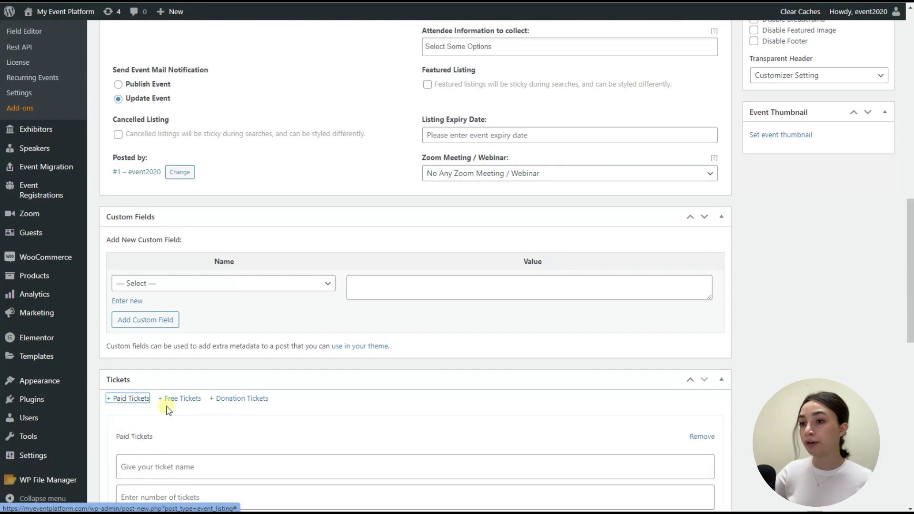
pyautogui.scroll(-2, 238, 391)
pyautogui.scroll(-5, 192, 294)
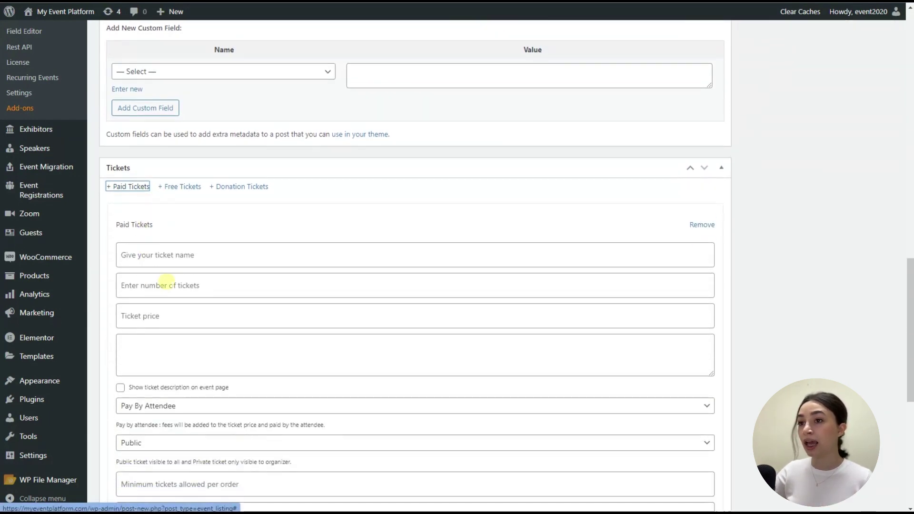
pyautogui.scroll(-4, 238, 426)
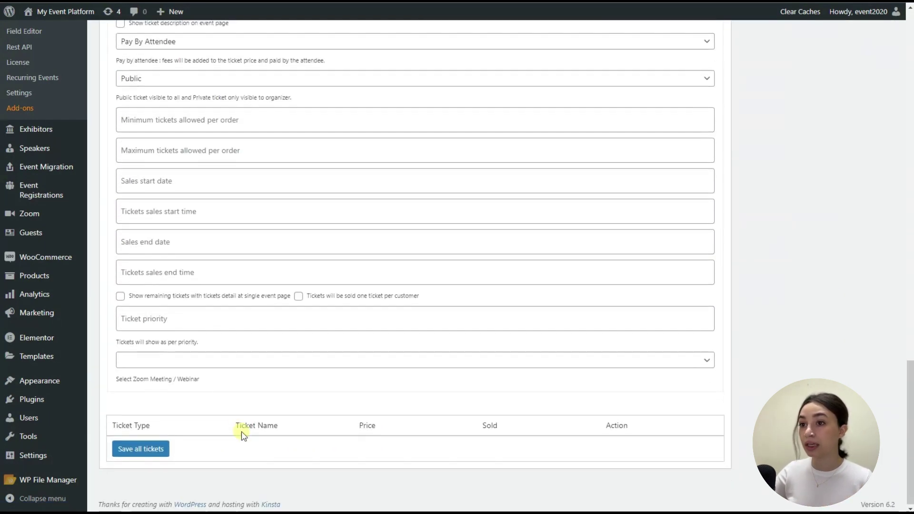
# - Name the paid ticket VIP, set the number of tickets to 100 and the ticket price to 200
pyautogui.scroll(6, 209, 373)
pyautogui.scroll(1, 216, 377)
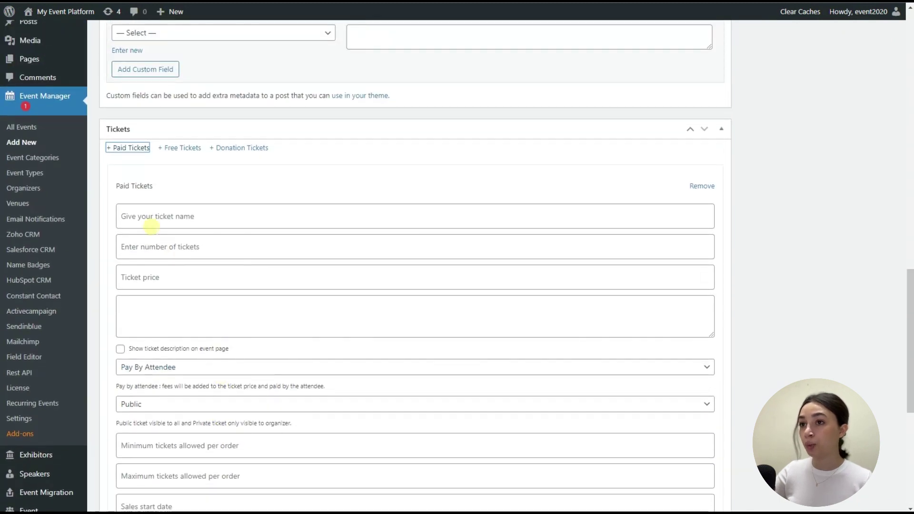
pyautogui.click(160, 218)
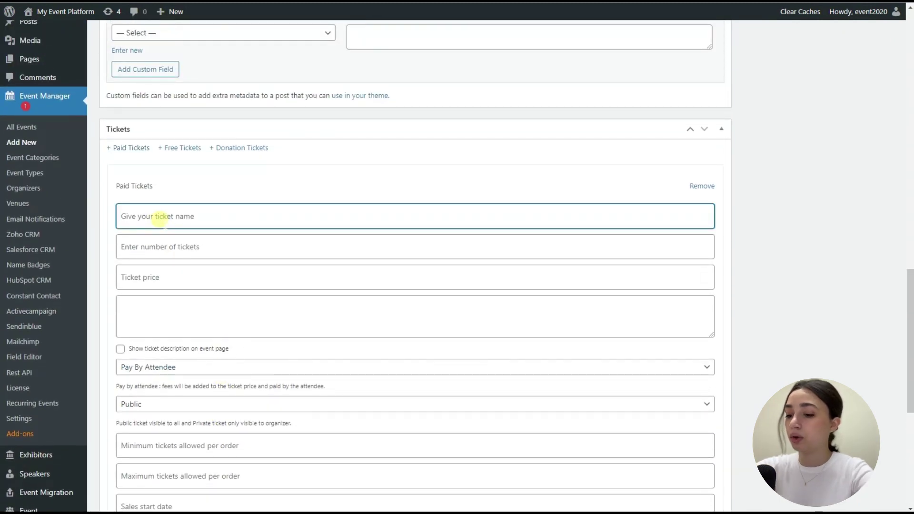
pyautogui.write('VIP')
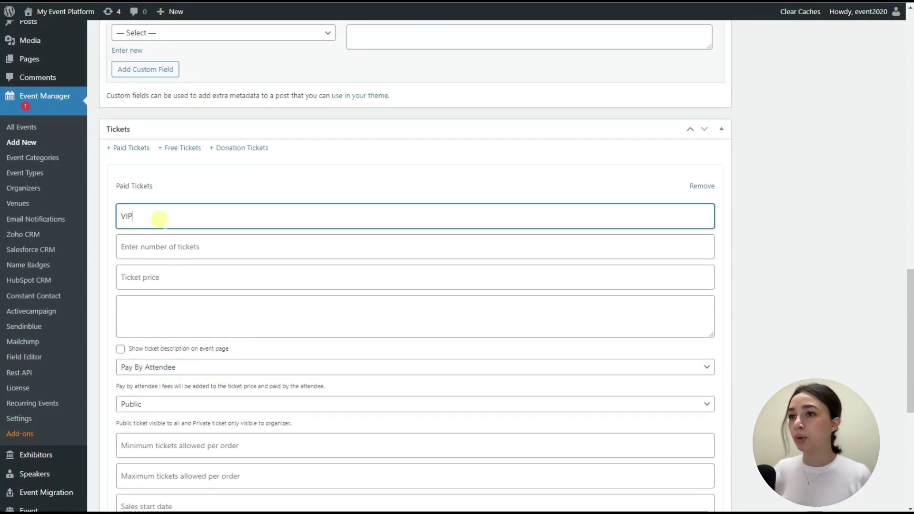
pyautogui.click(179, 255)
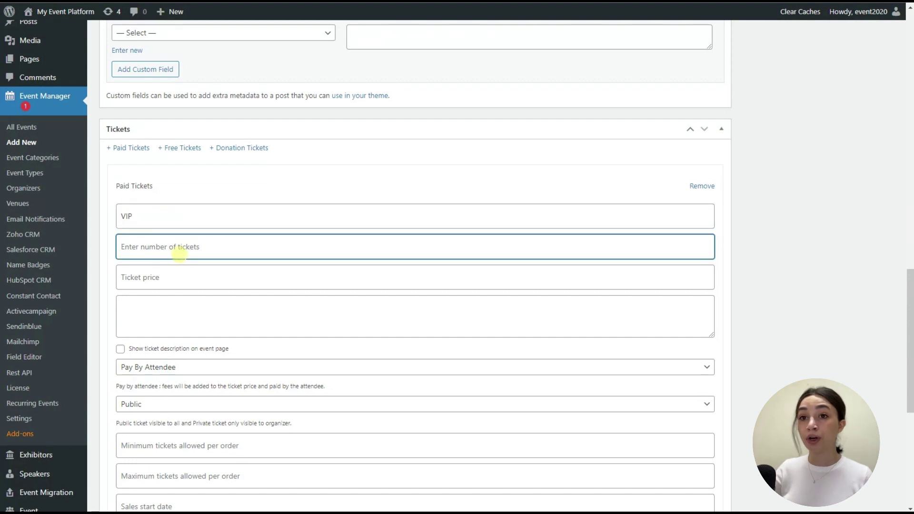
pyautogui.write('100')
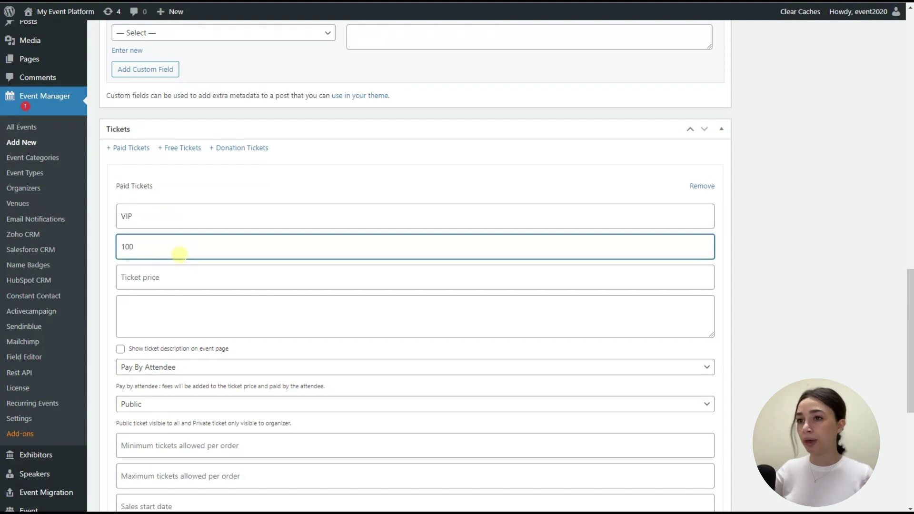
pyautogui.click(187, 279)
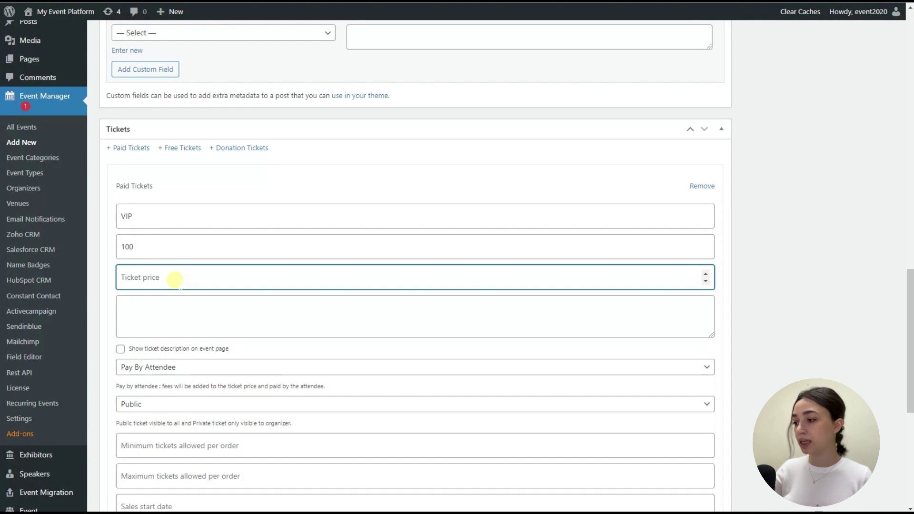
pyautogui.write('200')
pyautogui.click(205, 310)
# - Keep the ticket visibility on Public and allow a minimum of 1 and a maximum of 5 tickets per order
pyautogui.scroll(-1, 204, 316)
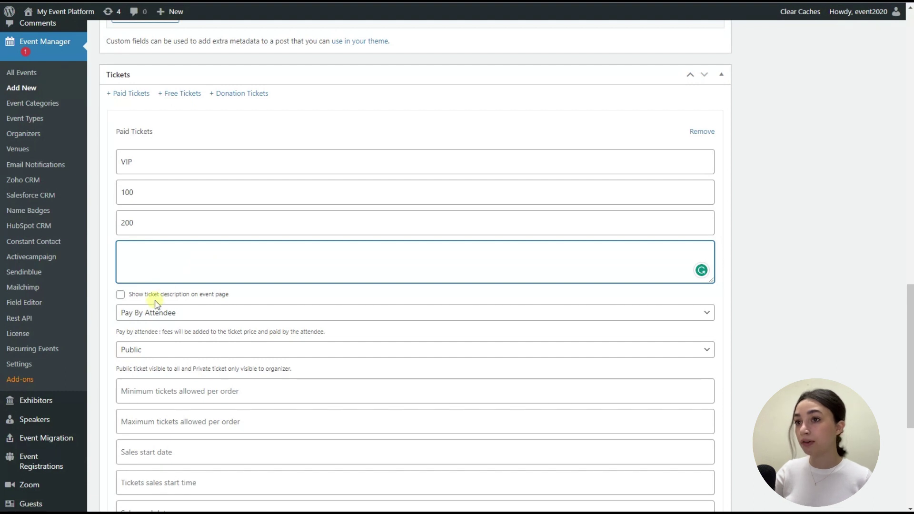
pyautogui.scroll(-2, 162, 323)
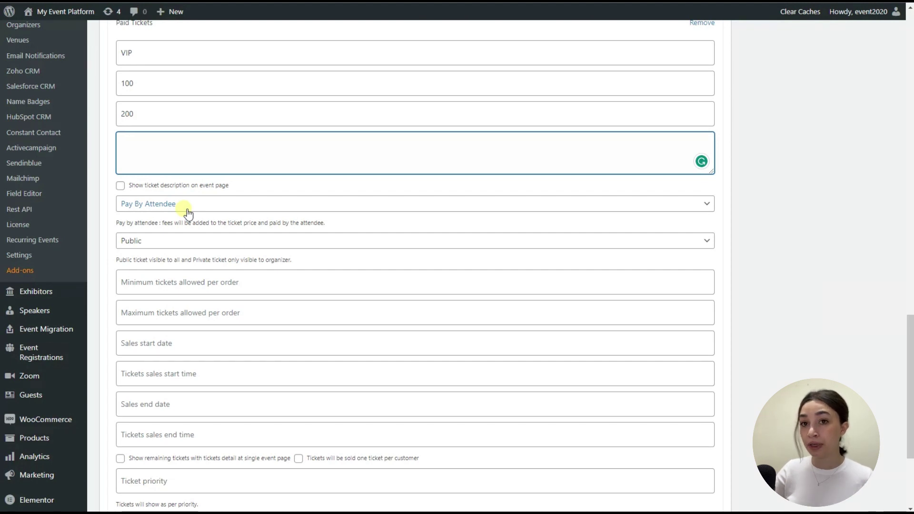
pyautogui.click(155, 242)
pyautogui.click(156, 244)
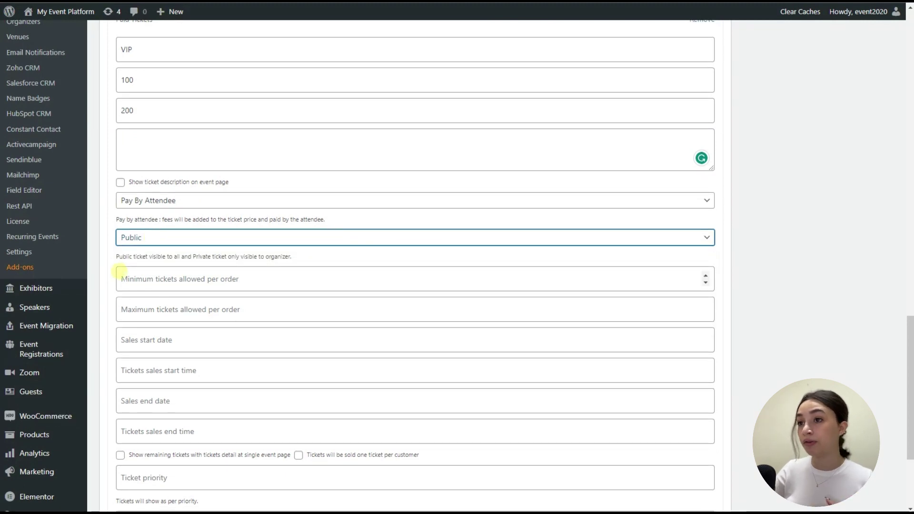
pyautogui.scroll(-1, 119, 271)
pyautogui.click(129, 227)
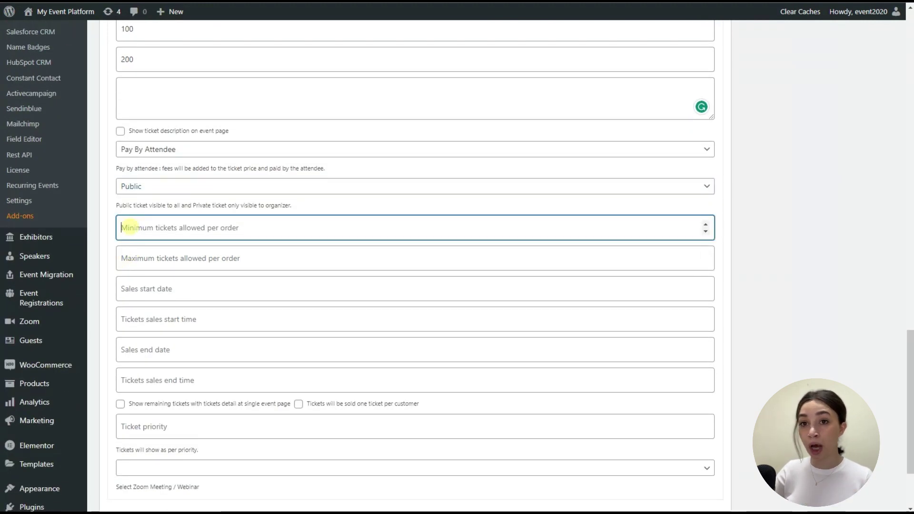
pyautogui.write('1')
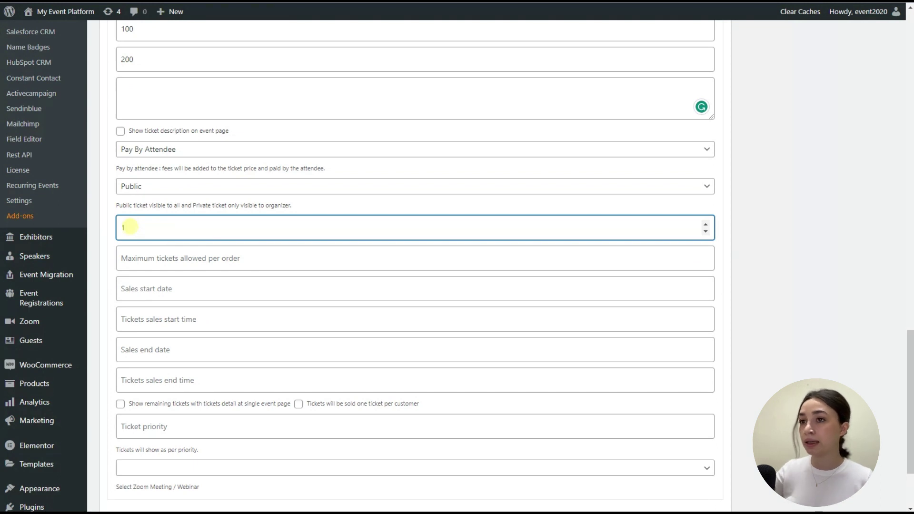
pyautogui.click(138, 260)
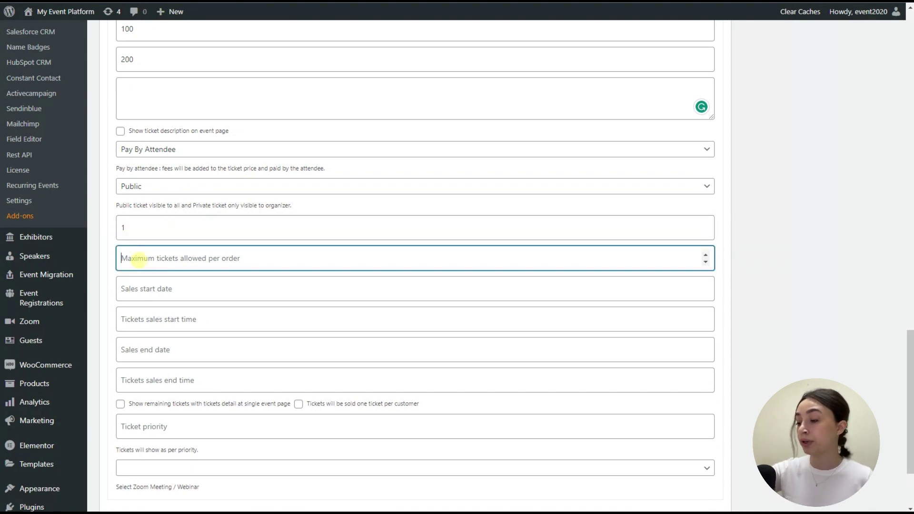
pyautogui.write('5')
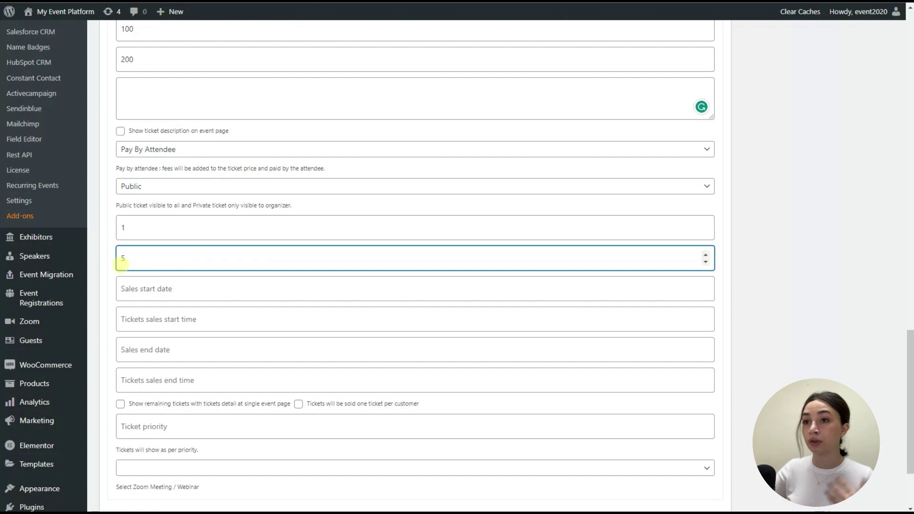
# - Set ticket sales to start on 2023-03-31 at 12:30 AM and end on 2023-03-31 at 01:00 AM
pyautogui.scroll(-1, 112, 257)
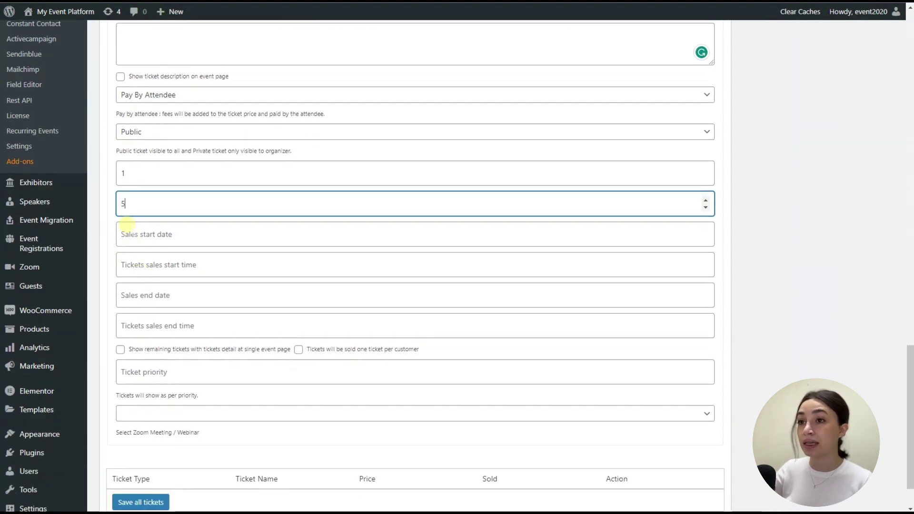
pyautogui.click(134, 235)
pyautogui.click(198, 350)
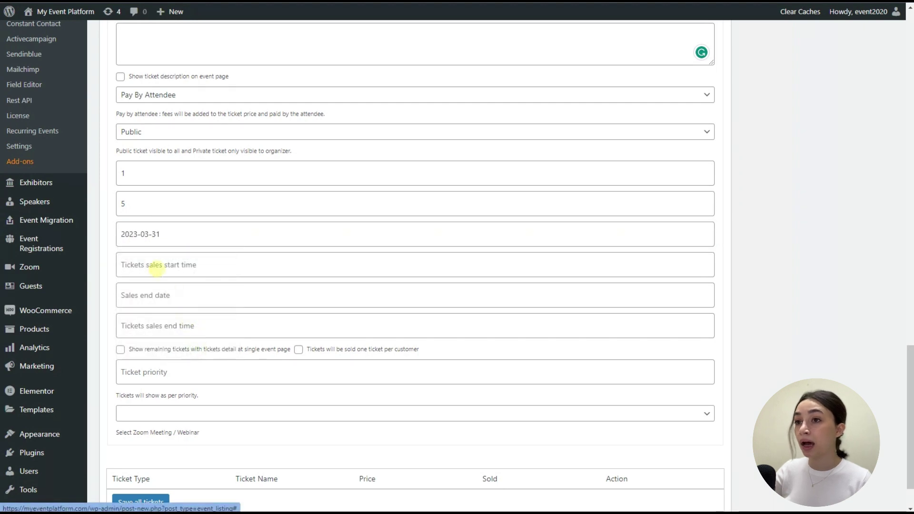
pyautogui.click(147, 260)
pyautogui.click(138, 297)
pyautogui.click(143, 295)
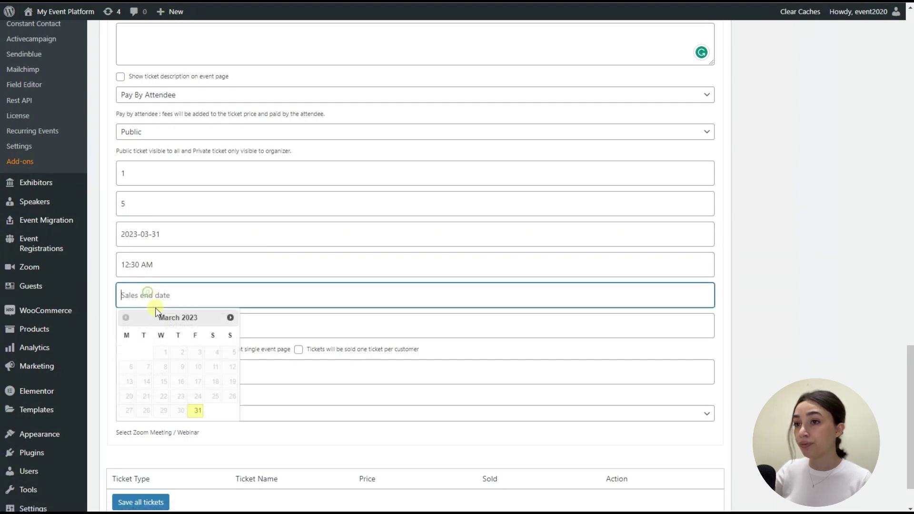
pyautogui.click(198, 410)
pyautogui.click(143, 326)
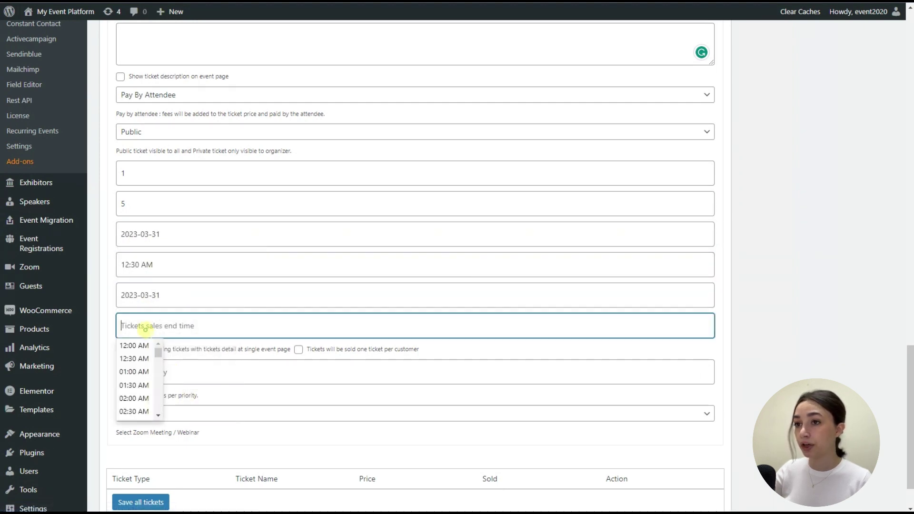
pyautogui.click(144, 372)
pyautogui.scroll(-2, 90, 315)
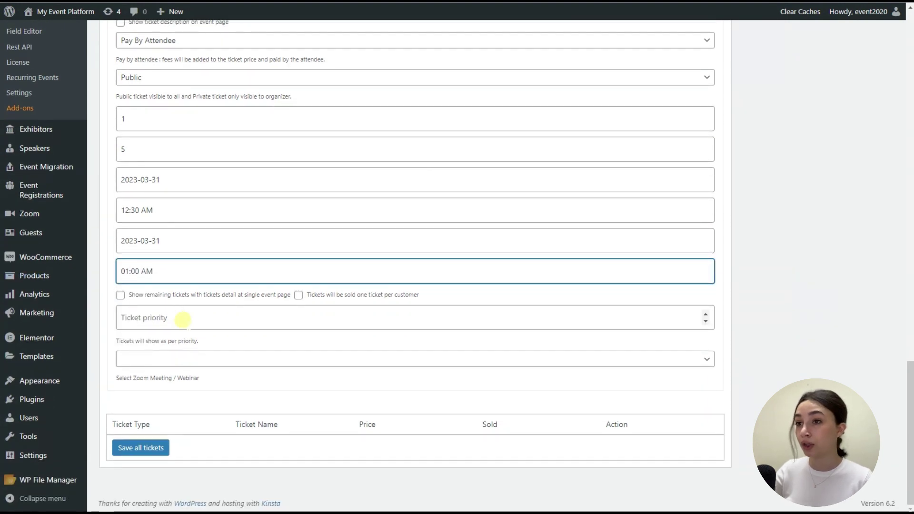
# - Leave the ticket priority and Zoom meeting selection empty and save all tickets
pyautogui.click(185, 319)
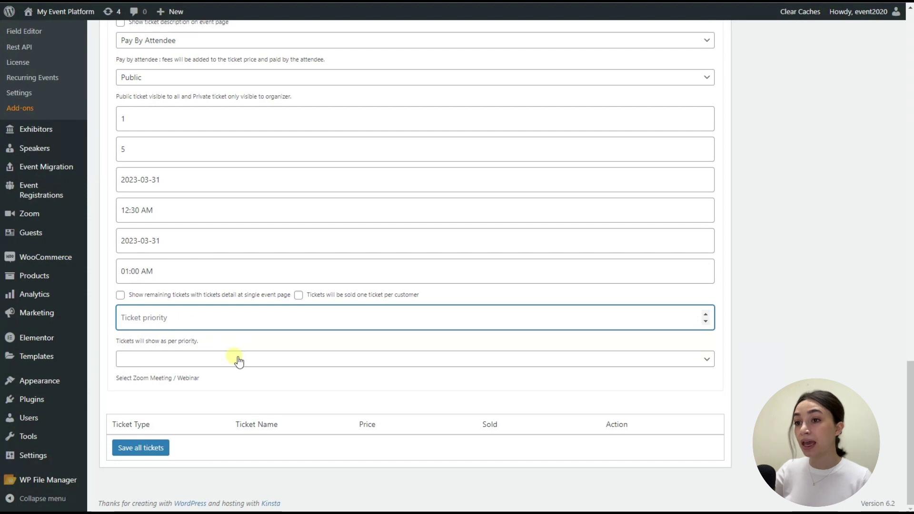
pyautogui.click(191, 362)
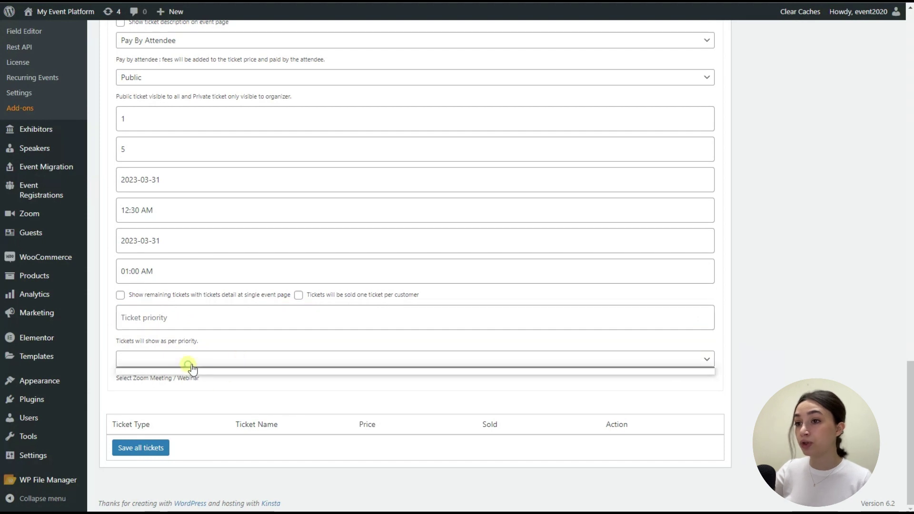
pyautogui.click(110, 376)
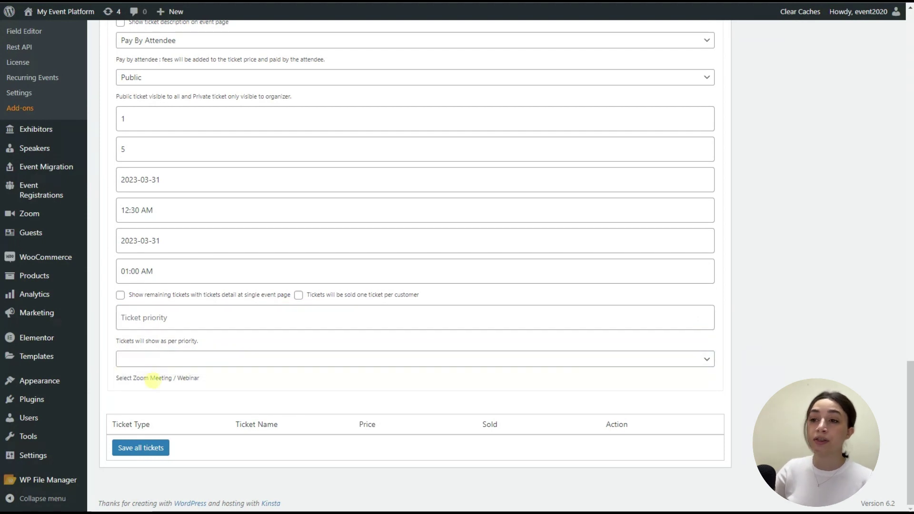
pyautogui.click(141, 448)
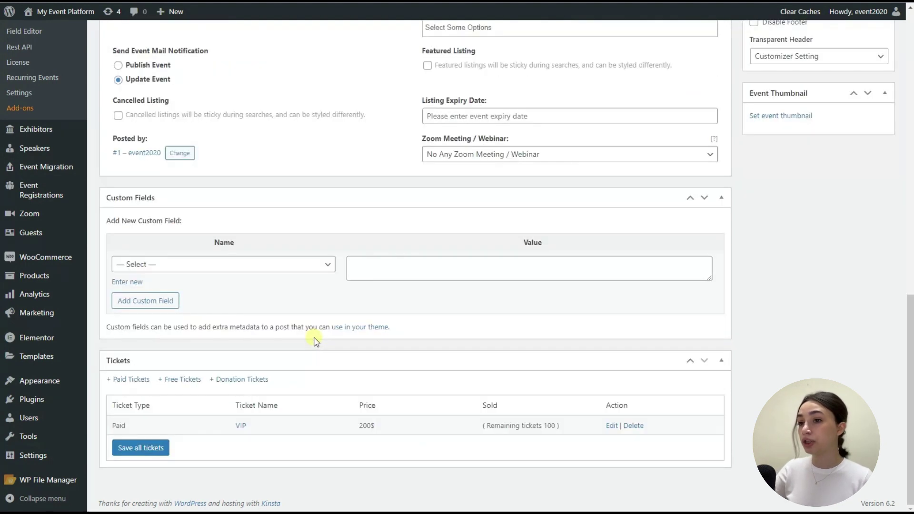
# - Publish the VIP event and open its public page
pyautogui.scroll(15, 392, 370)
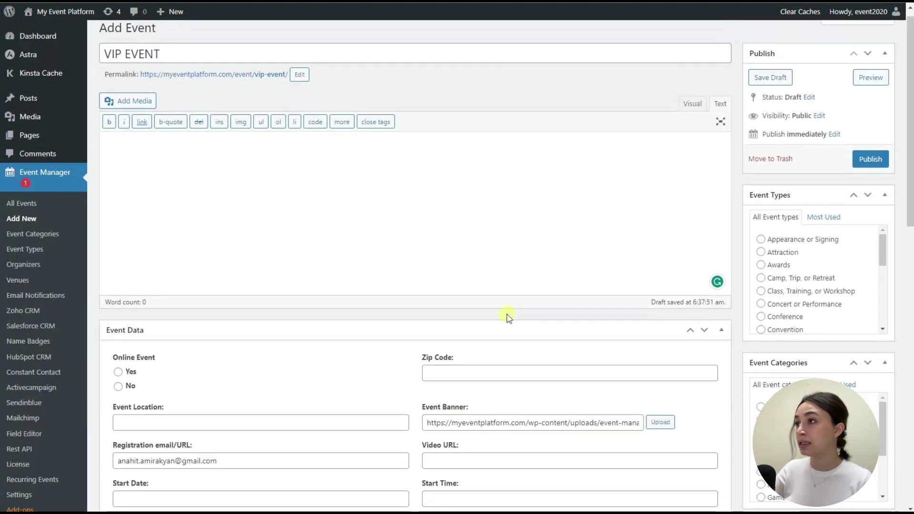
pyautogui.click(873, 173)
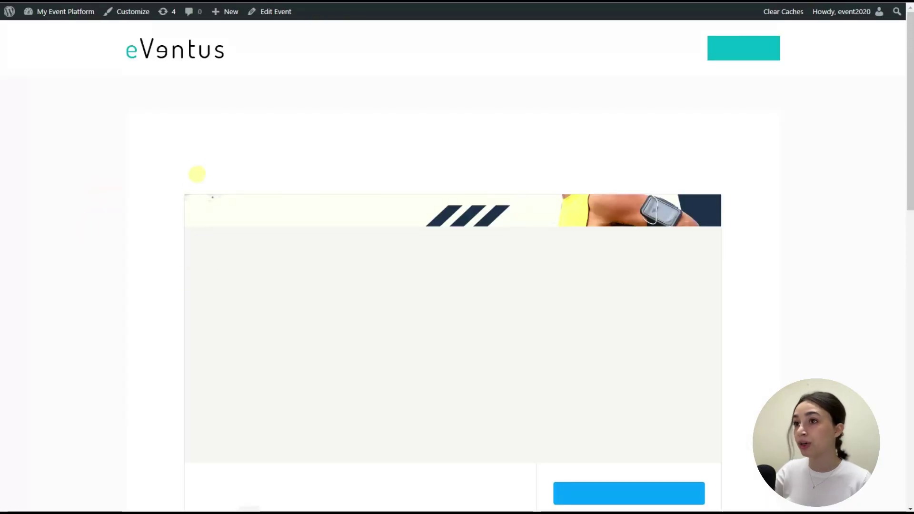
# - Examine the event page's banner, ticket information and registration details, and reload it to review the event dates
pyautogui.scroll(-2, 347, 150)
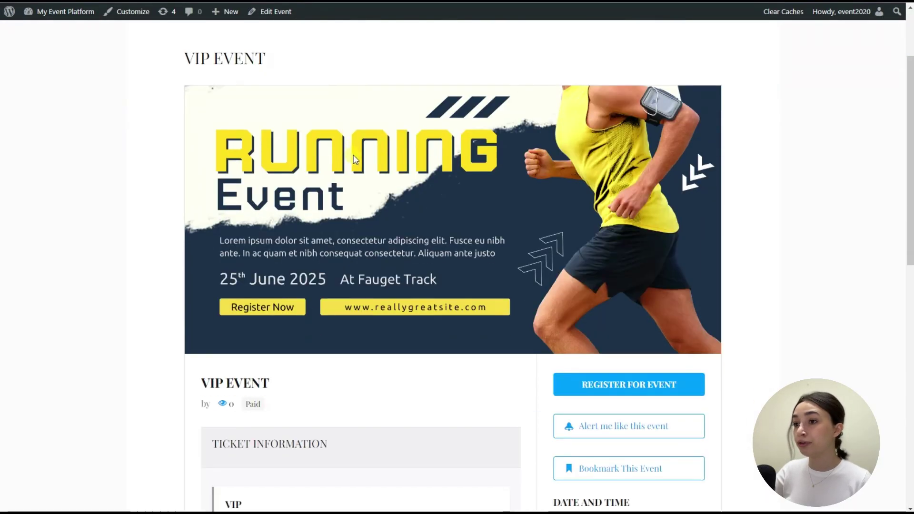
pyautogui.scroll(-2, 356, 160)
pyautogui.scroll(5, 352, 164)
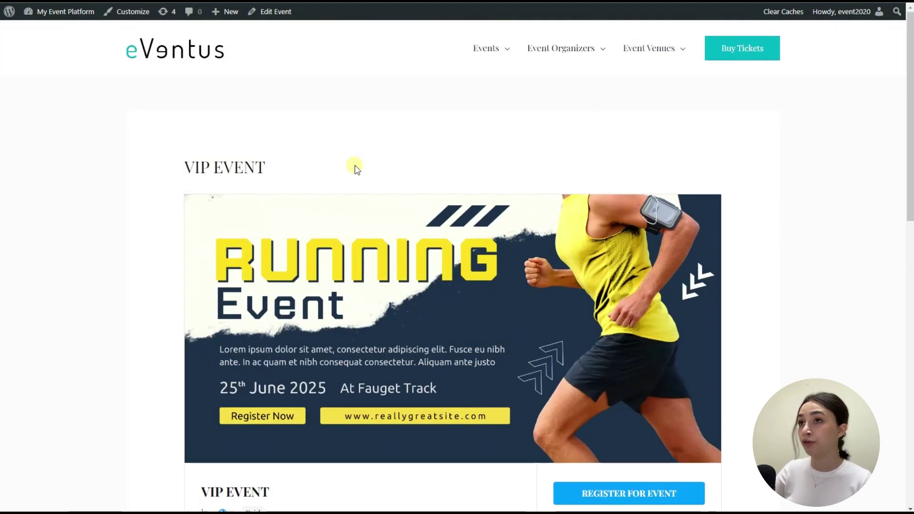
pyautogui.scroll(-4, 357, 166)
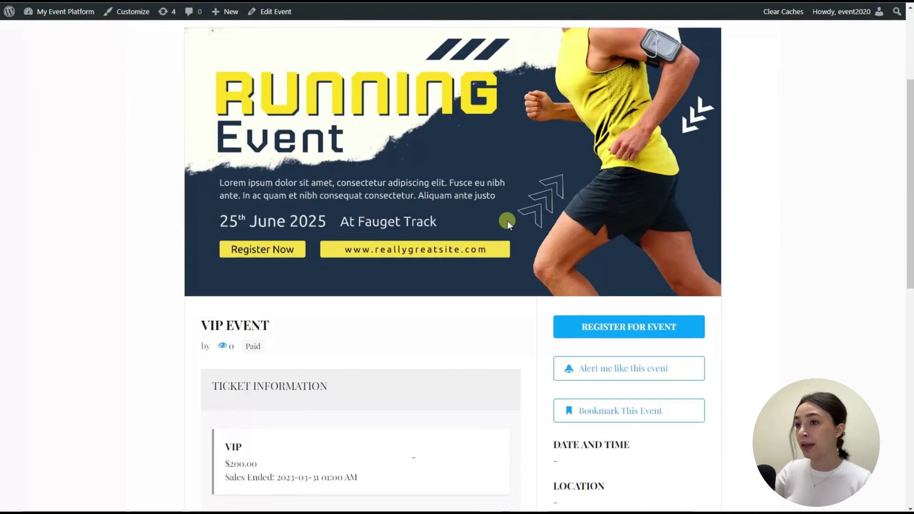
pyautogui.scroll(-2, 296, 173)
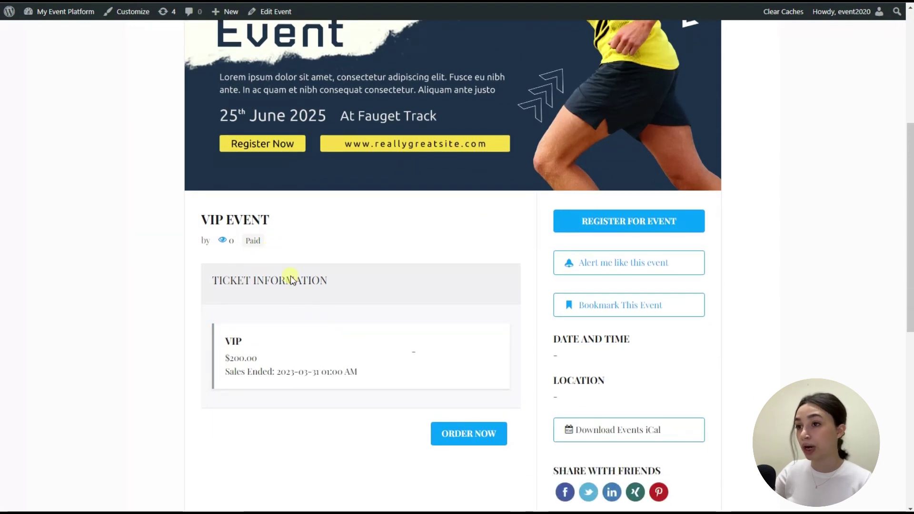
pyautogui.press('F5')
pyautogui.scroll(-5, 140, 234)
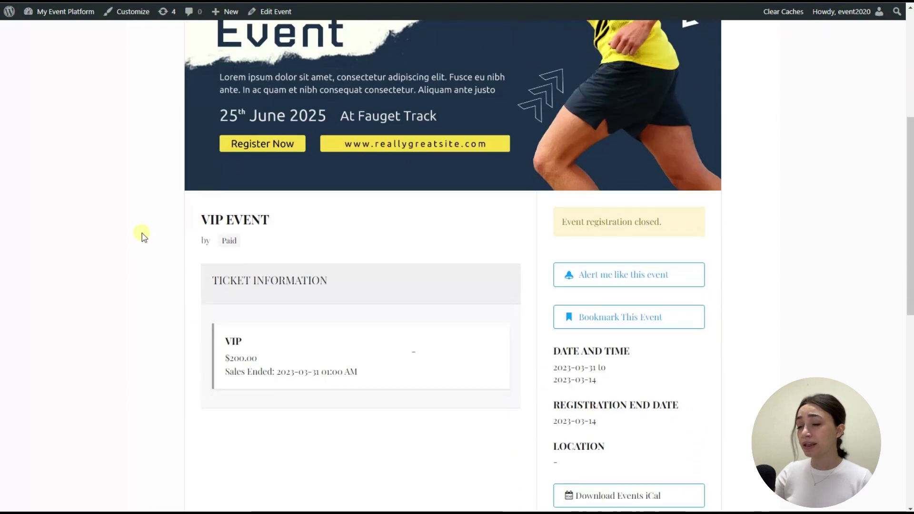